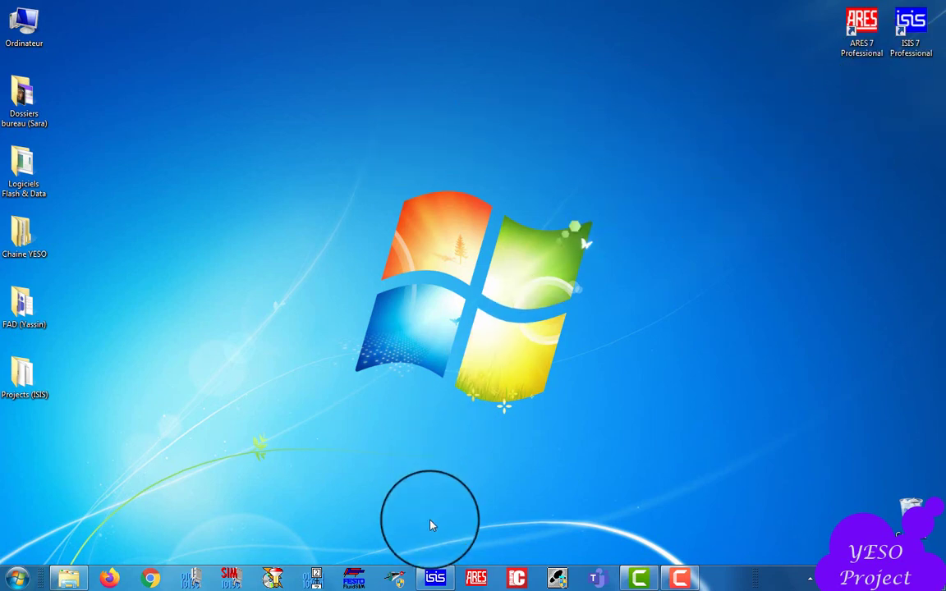
# Switch to ISIS Professional and start a new design based on the DEFAULT template
pyautogui.click(436, 575)
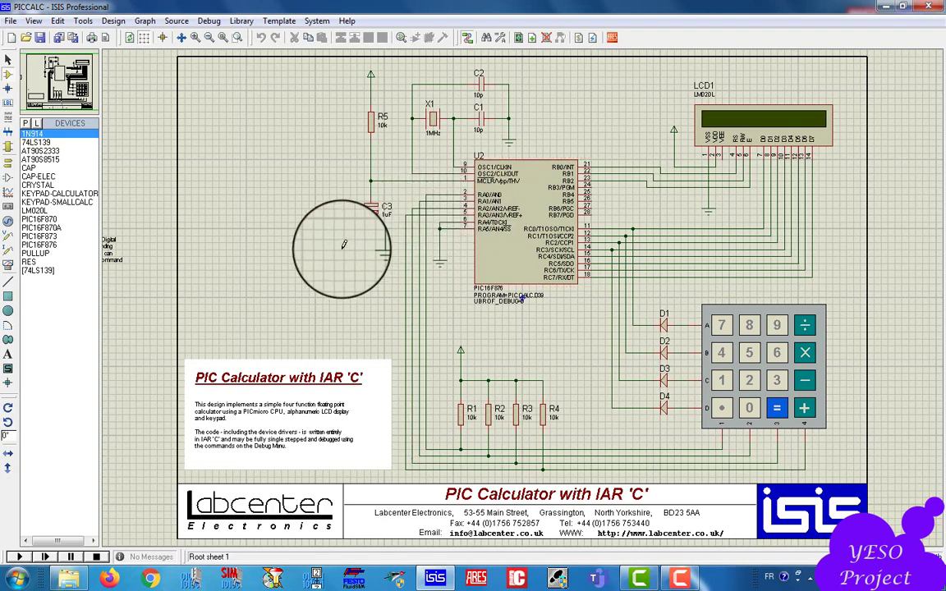
pyautogui.click(14, 39)
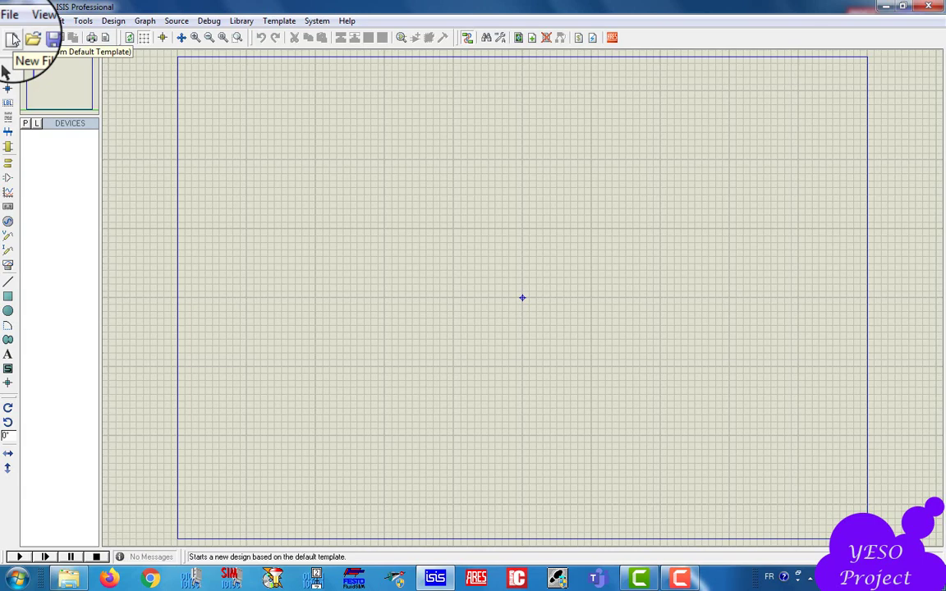
pyautogui.click(12, 21)
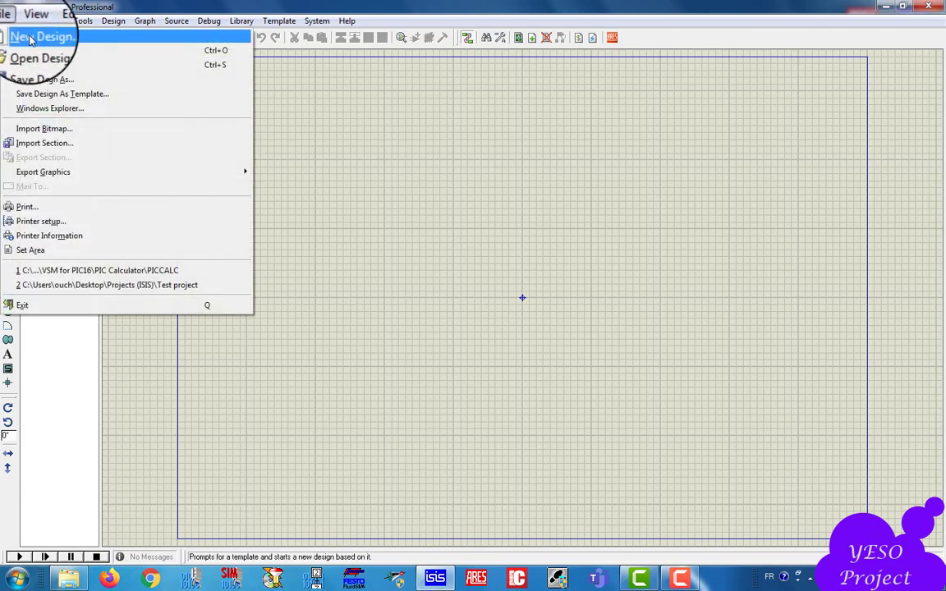
pyautogui.click(30, 38)
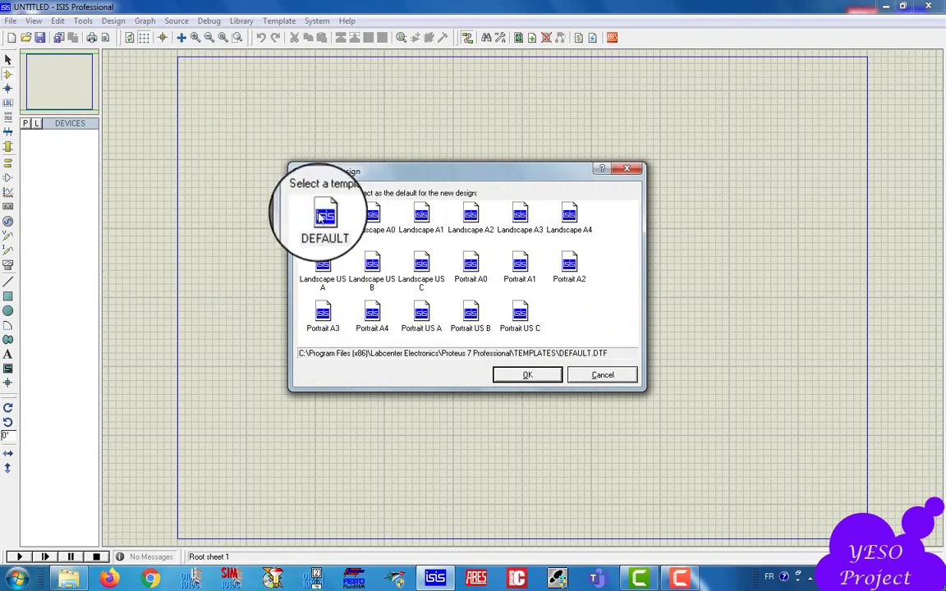
pyautogui.doubleClick(322, 216)
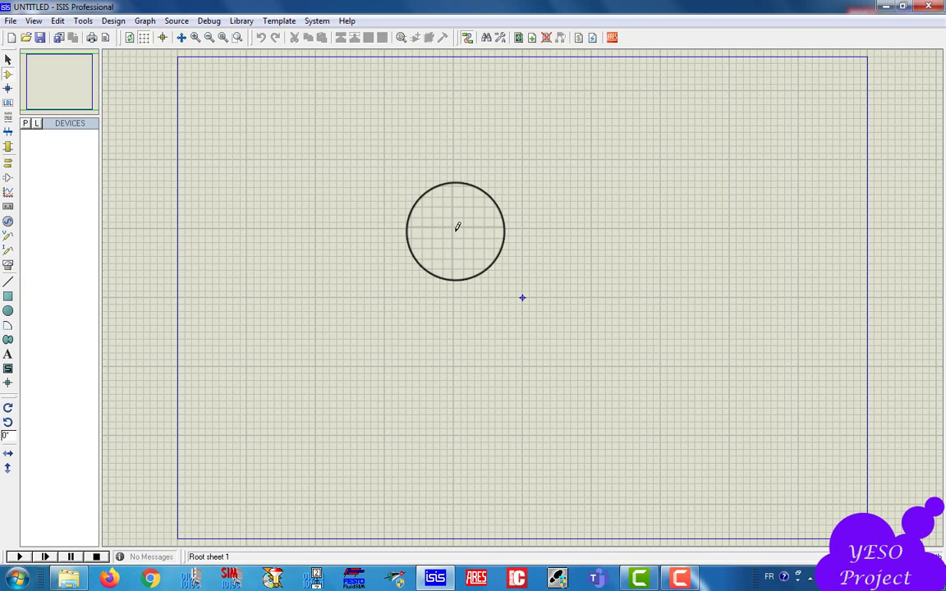
# Save the design as Test project in the desktop folder Projects (ISIS), replacing the existing file
pyautogui.click(41, 39)
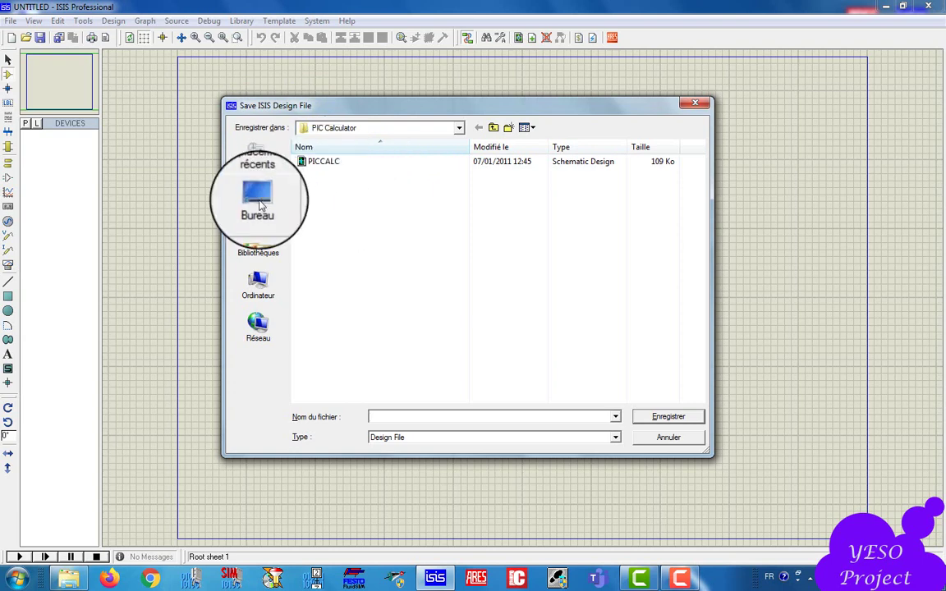
pyautogui.click(259, 202)
pyautogui.click(513, 306)
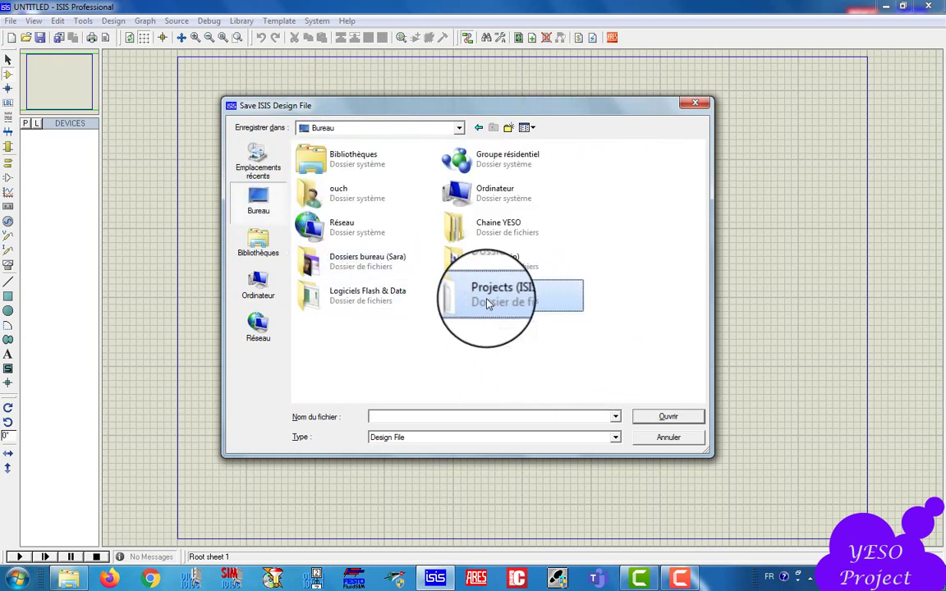
pyautogui.click(418, 412)
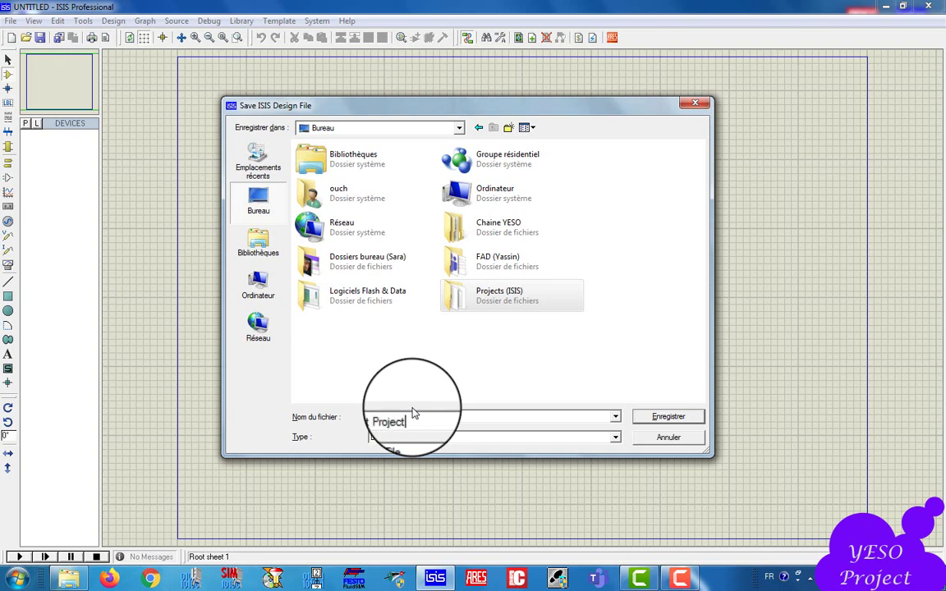
pyautogui.click(488, 297)
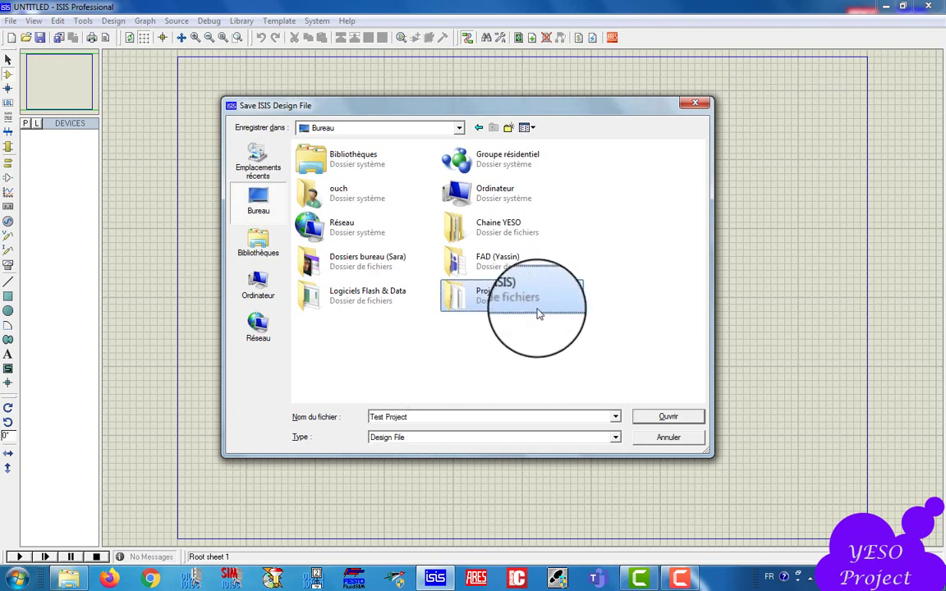
pyautogui.click(669, 417)
pyautogui.click(328, 163)
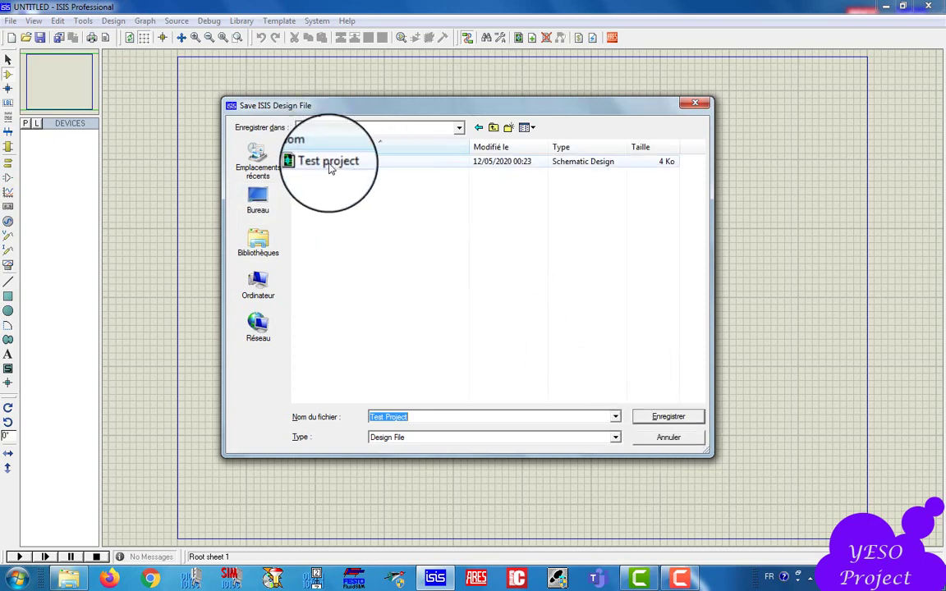
pyautogui.click(668, 417)
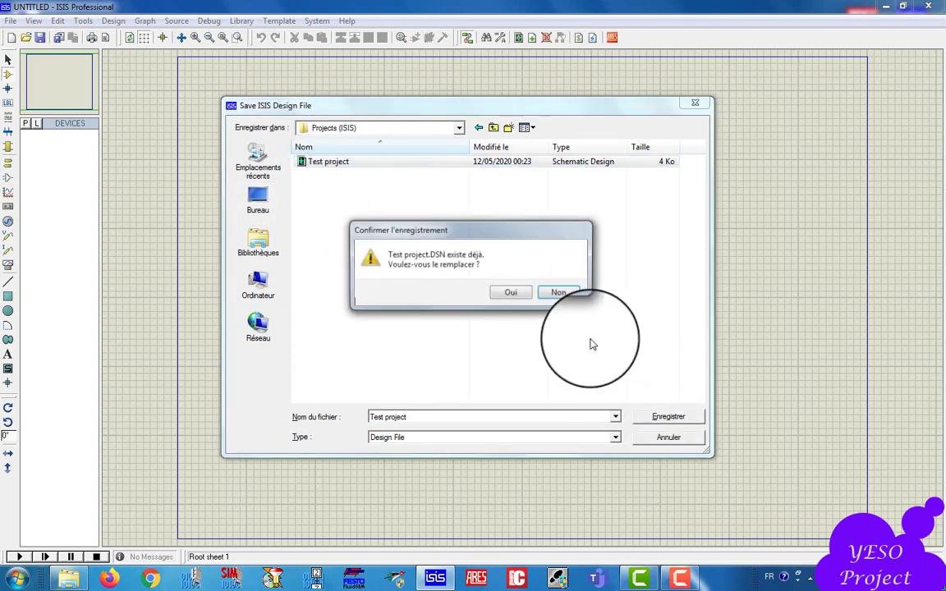
pyautogui.click(514, 294)
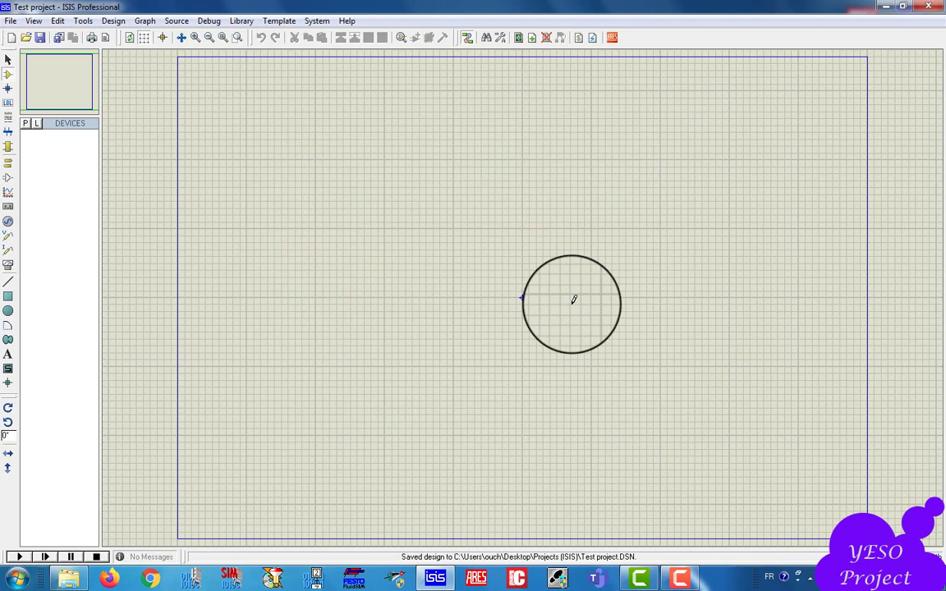
# Find the generic resistor RES in the component library and add it to the design's device list
pyautogui.moveTo(574, 300); pyautogui.dragTo(568, 180)
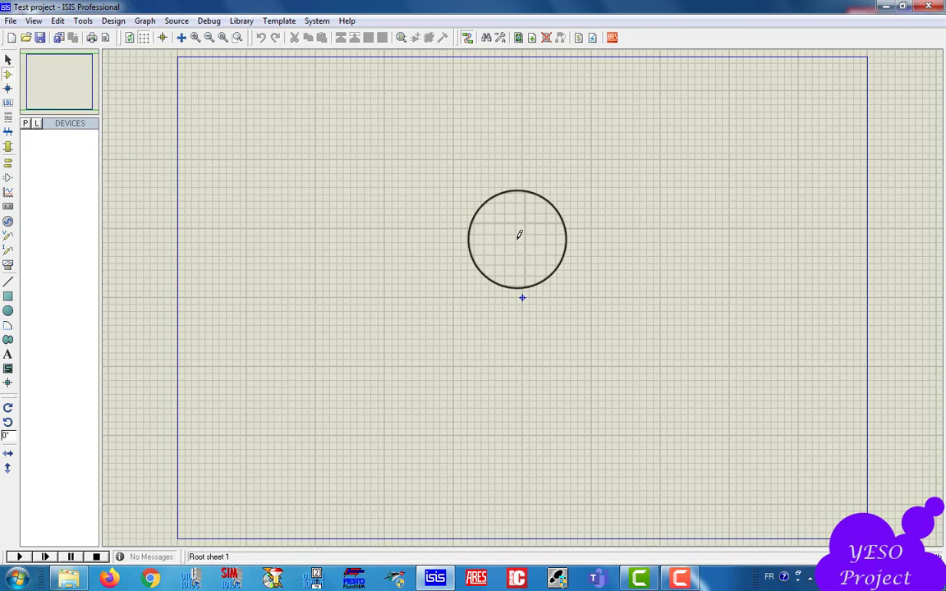
pyautogui.press('p')
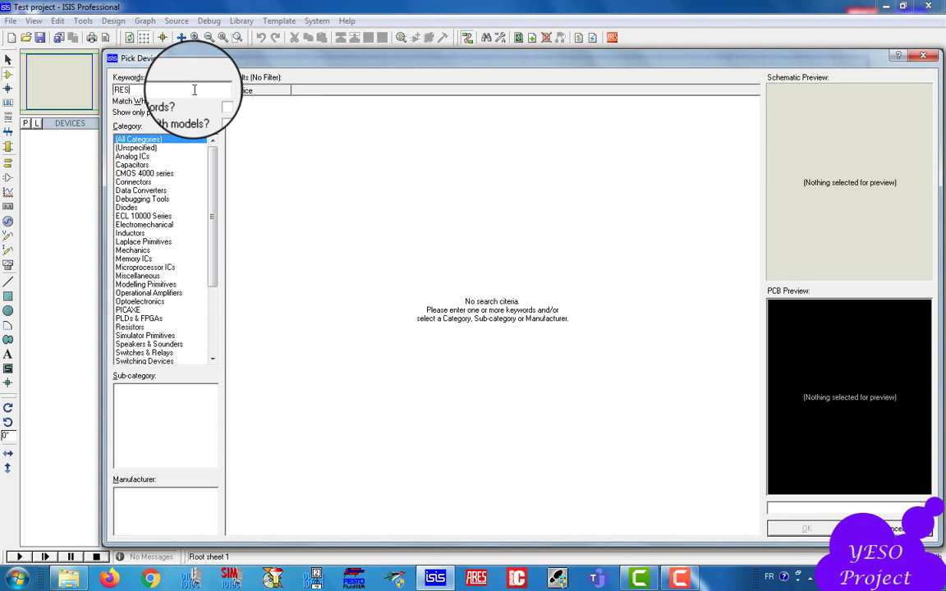
pyautogui.doubleClick(282, 103)
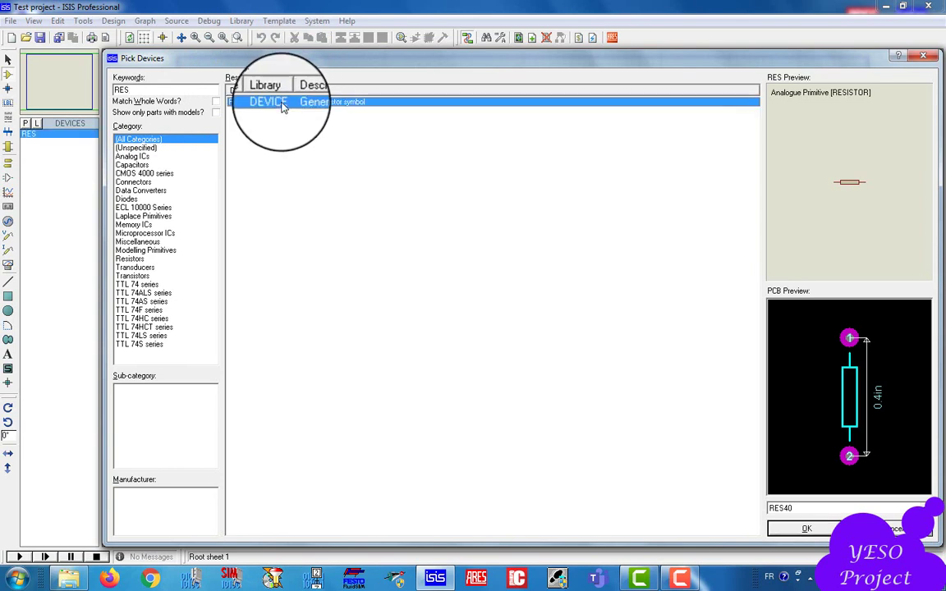
# Search the library for CAP-, compare the capacitor variants, and add the generic electrolytic capacitor CAP-ELEC to the device list
pyautogui.doubleClick(157, 91)
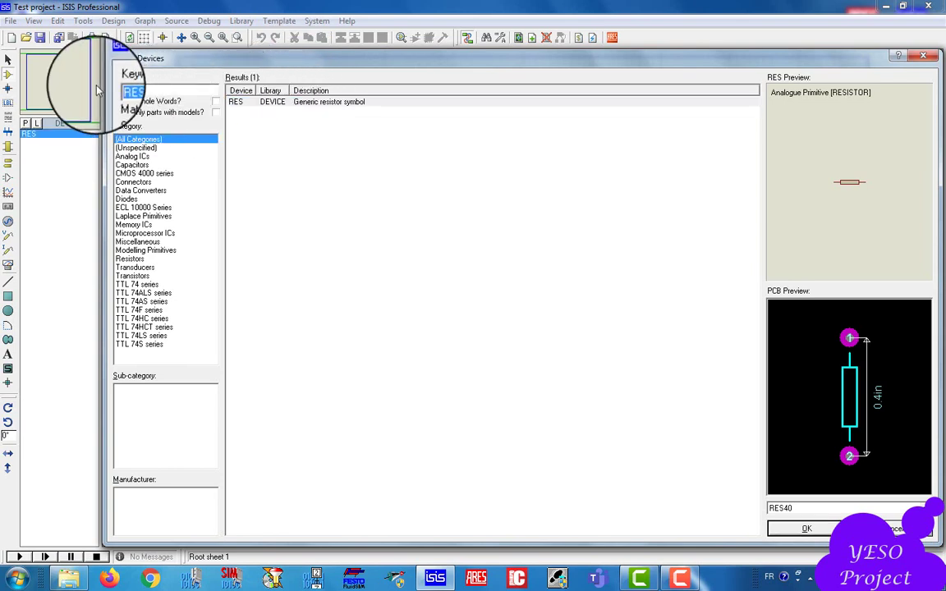
pyautogui.write('CAP')
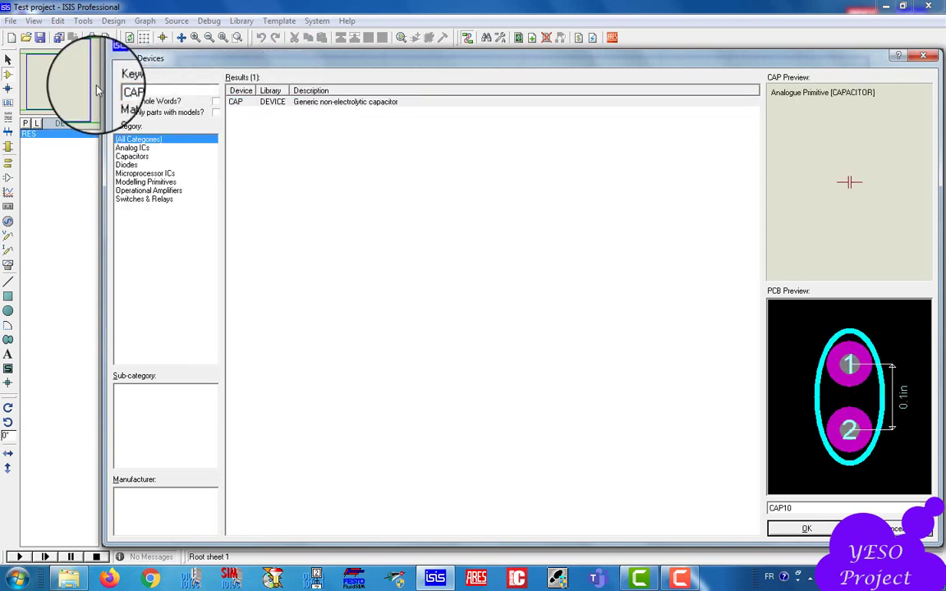
pyautogui.write('-')
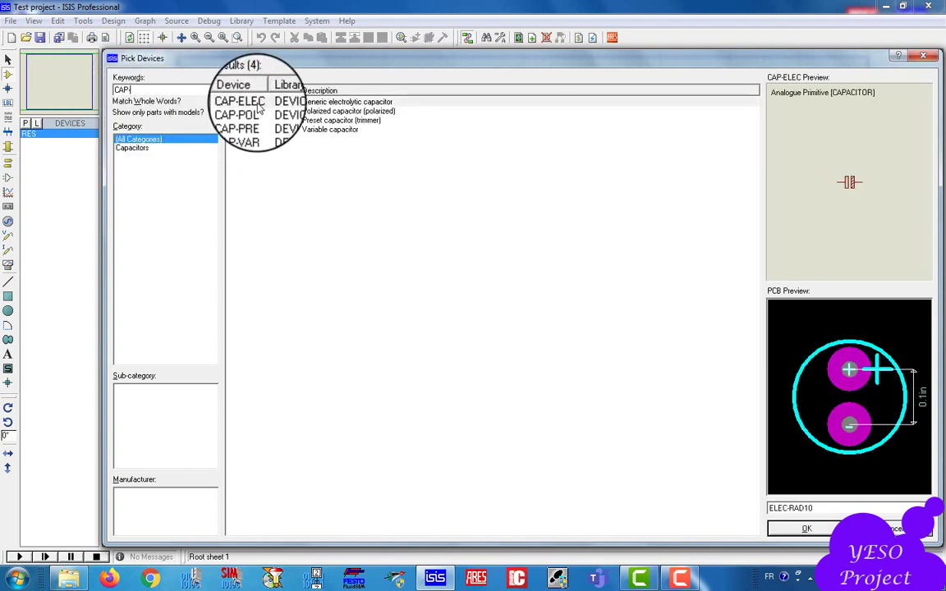
pyautogui.click(345, 112)
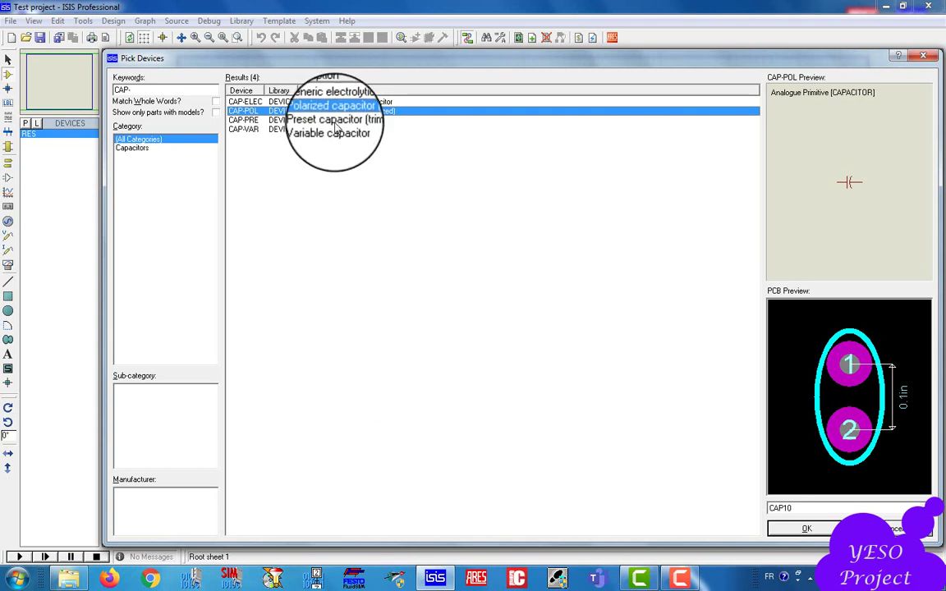
pyautogui.click(340, 129)
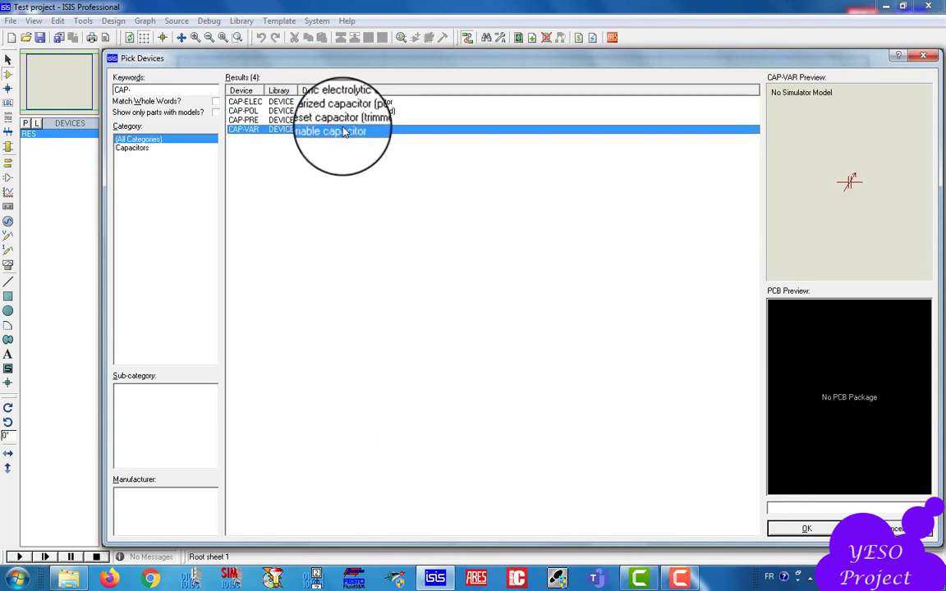
pyautogui.click(333, 121)
pyautogui.click(321, 111)
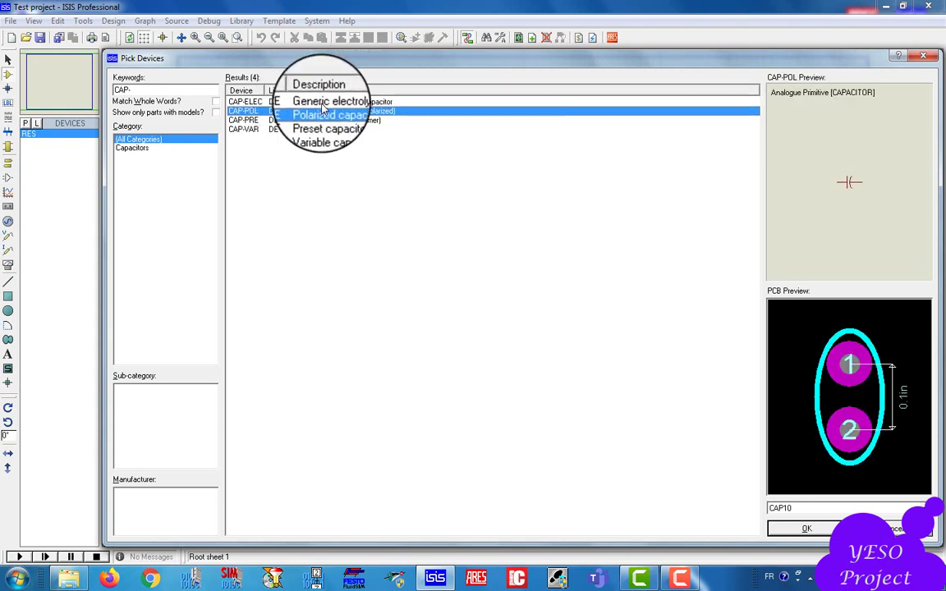
pyautogui.click(323, 102)
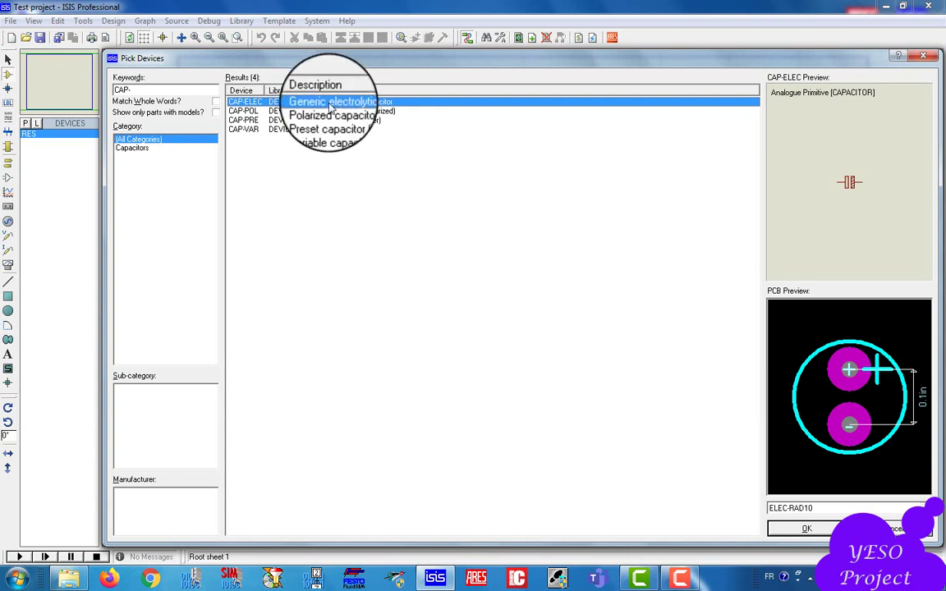
pyautogui.doubleClick(332, 100)
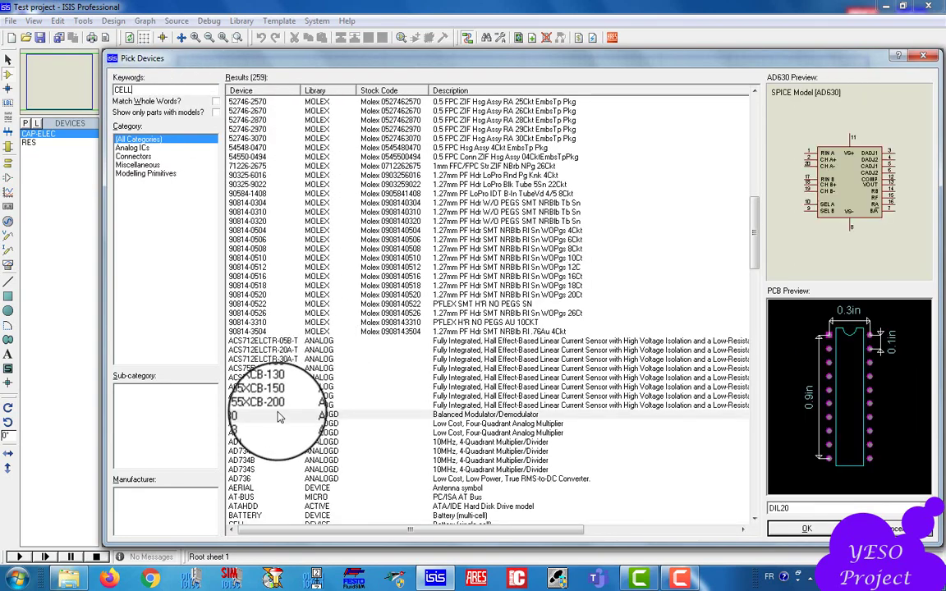
# Add the single-cell CELL and the multi-cell BATTERY to the device list from the CELL search, and close the component library
pyautogui.scroll(-2, 278, 418)
pyautogui.click(243, 470)
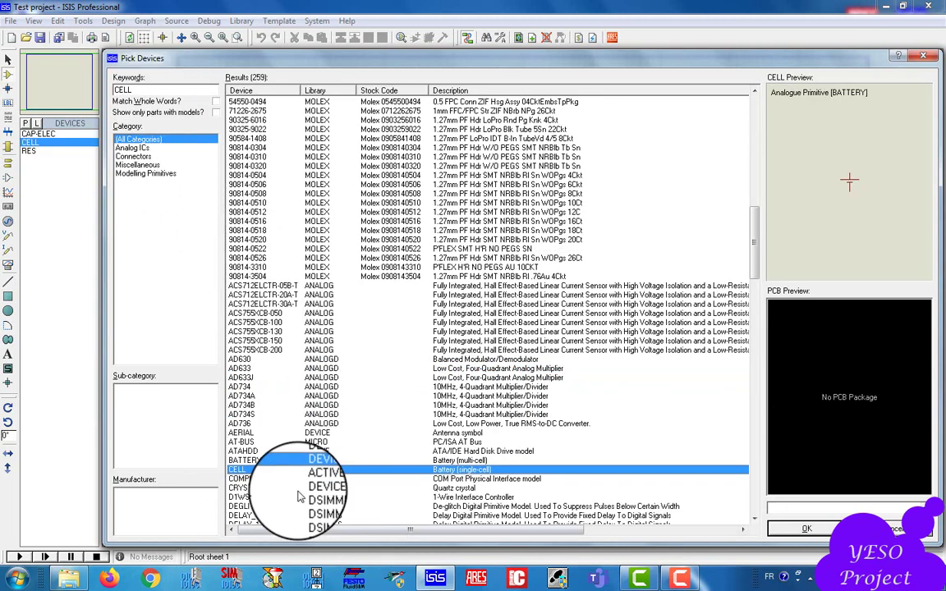
pyautogui.click(250, 461)
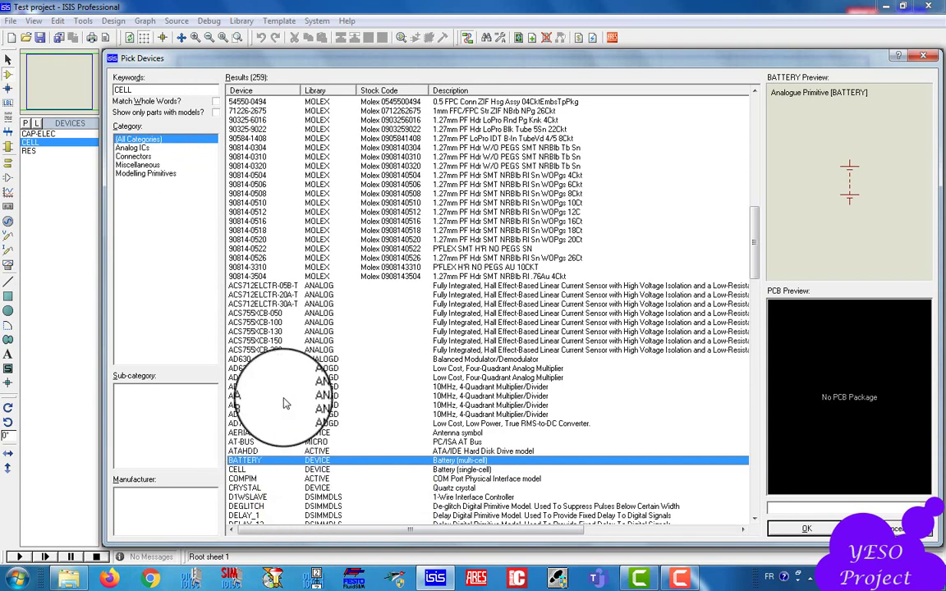
pyautogui.doubleClick(246, 460)
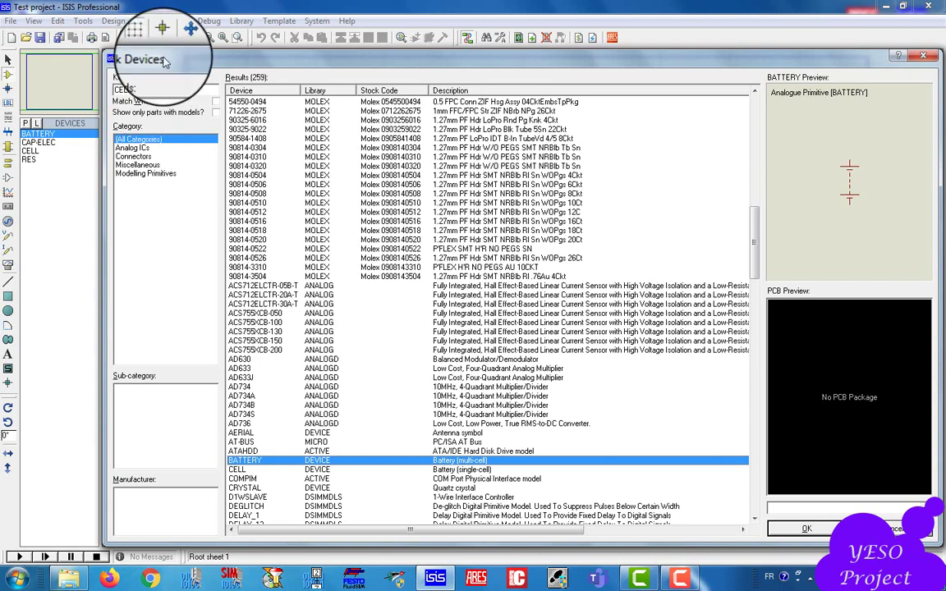
pyautogui.click(304, 157)
pyautogui.click(322, 185)
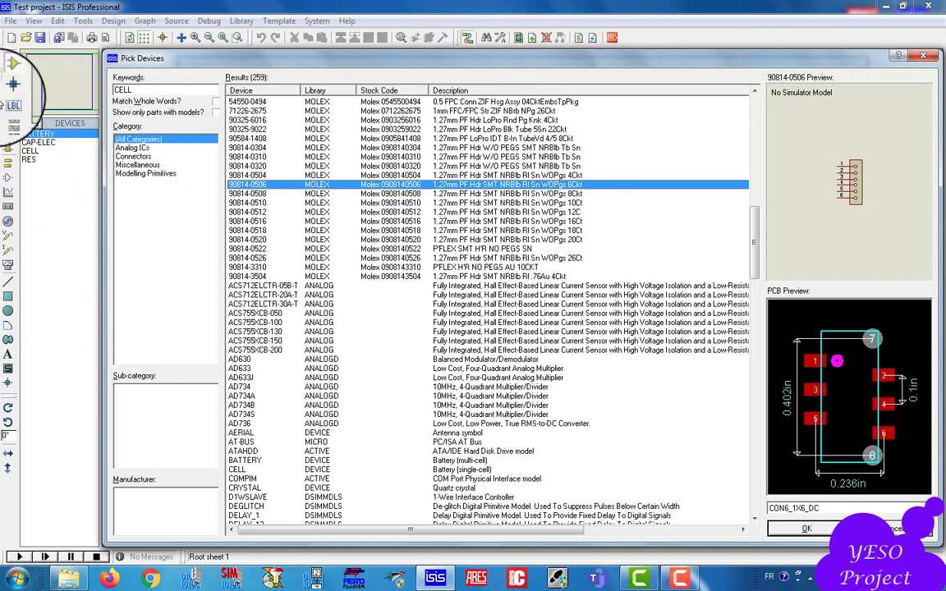
pyautogui.click(923, 60)
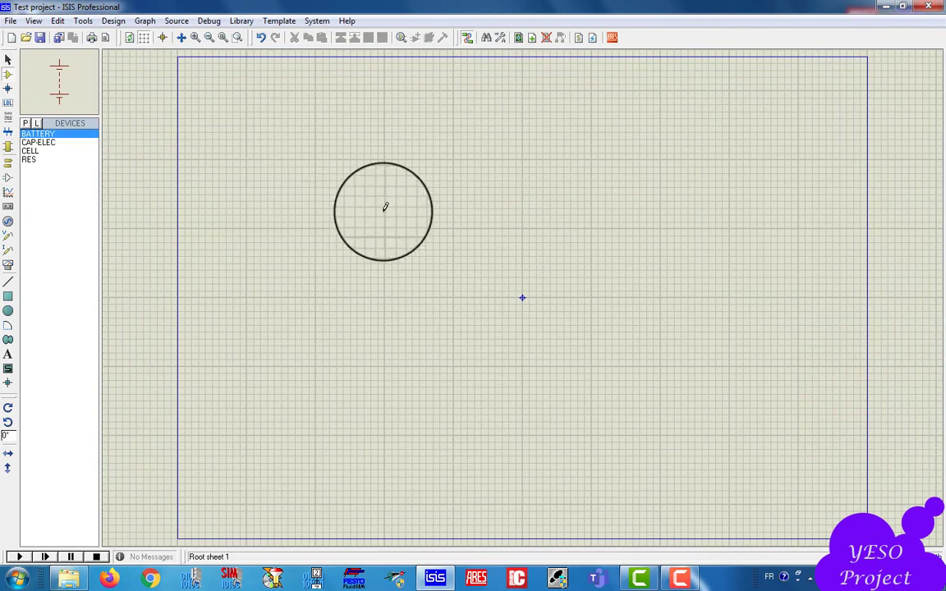
# Preview the loaded devices and place one CELL on the sheet, above and to the left of the origin marker
pyautogui.click(38, 163)
pyautogui.press('Up')
pyautogui.press('Up')
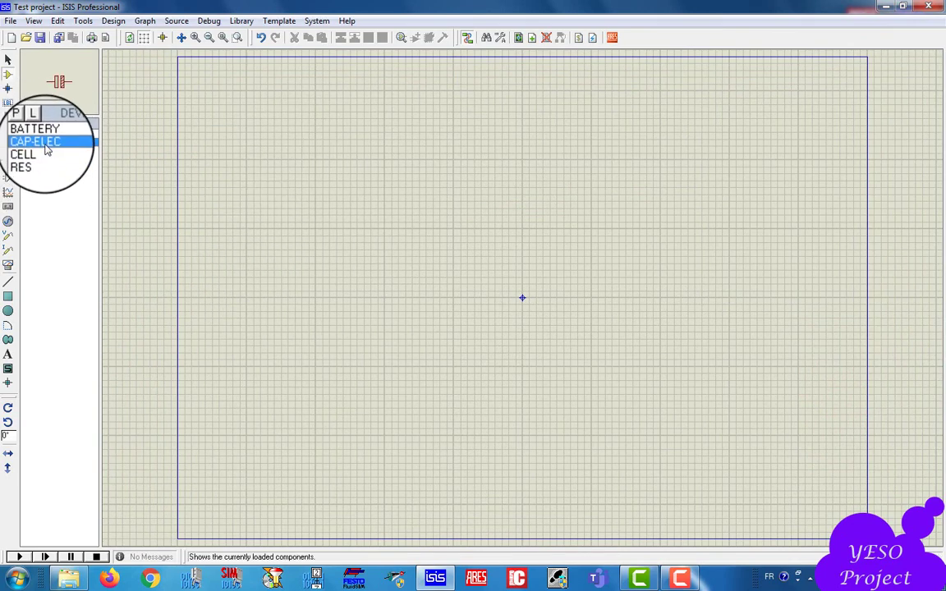
pyautogui.click(41, 161)
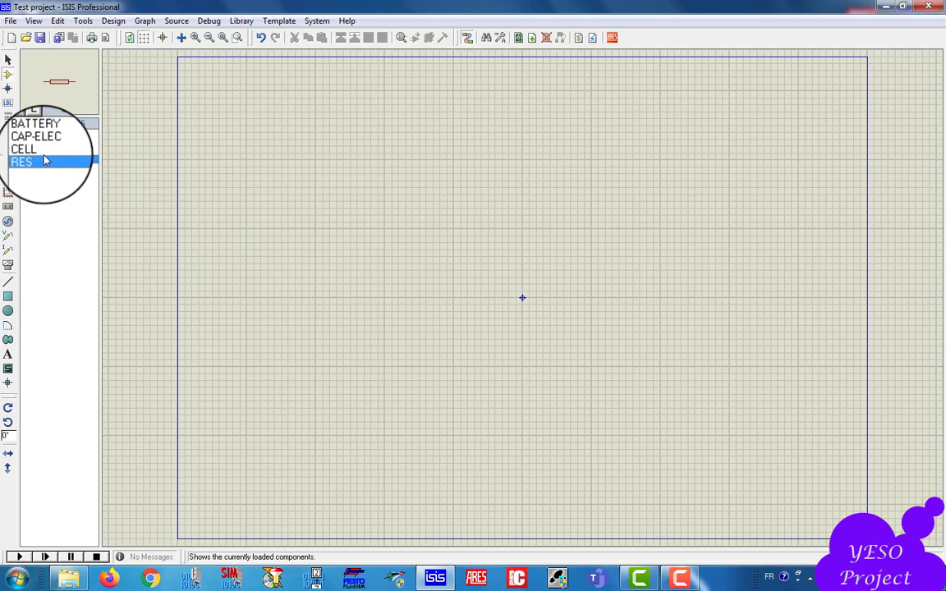
pyautogui.press('Up')
pyautogui.press('Up')
pyautogui.click(41, 161)
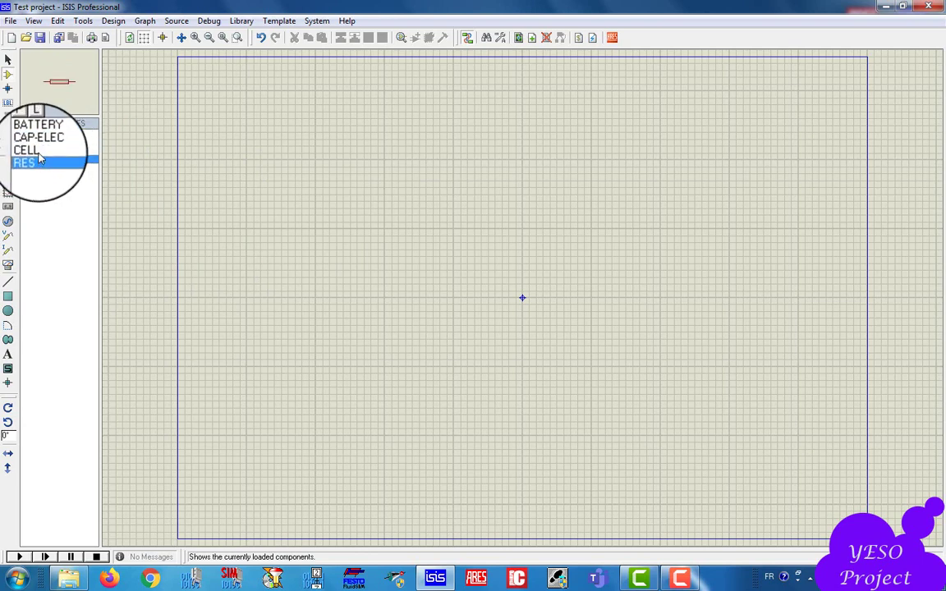
pyautogui.press('Up')
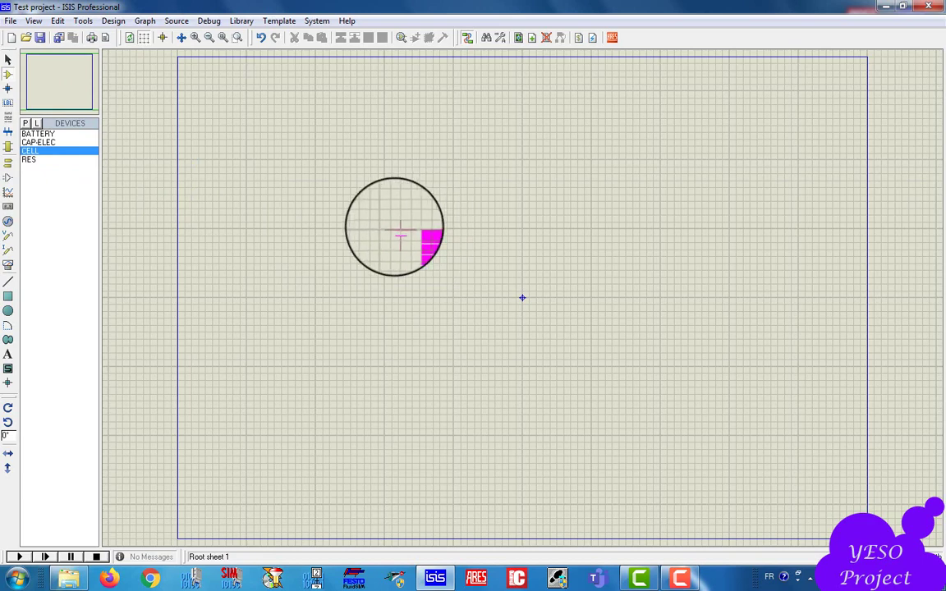
pyautogui.click(196, 39)
pyautogui.click(196, 39)
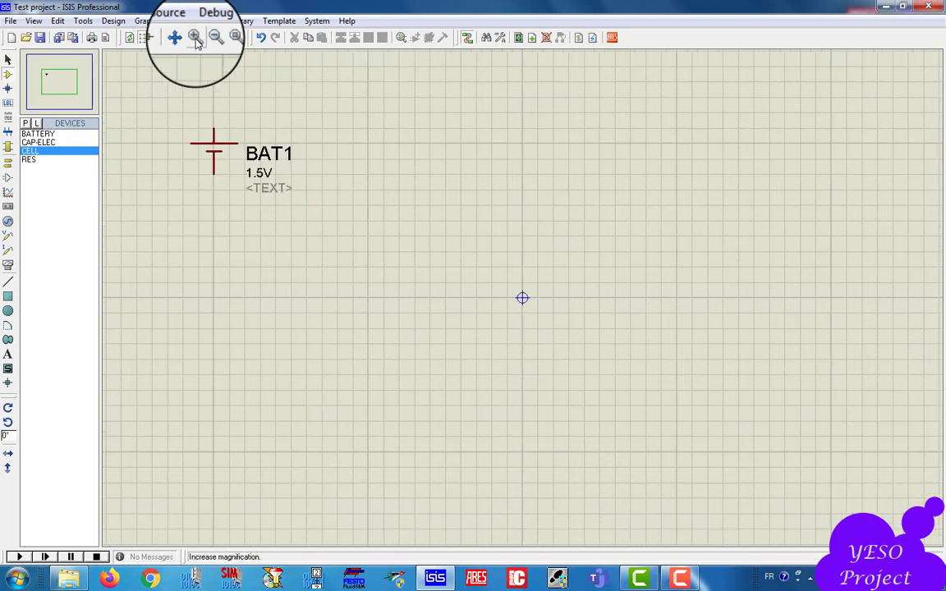
pyautogui.click(211, 41)
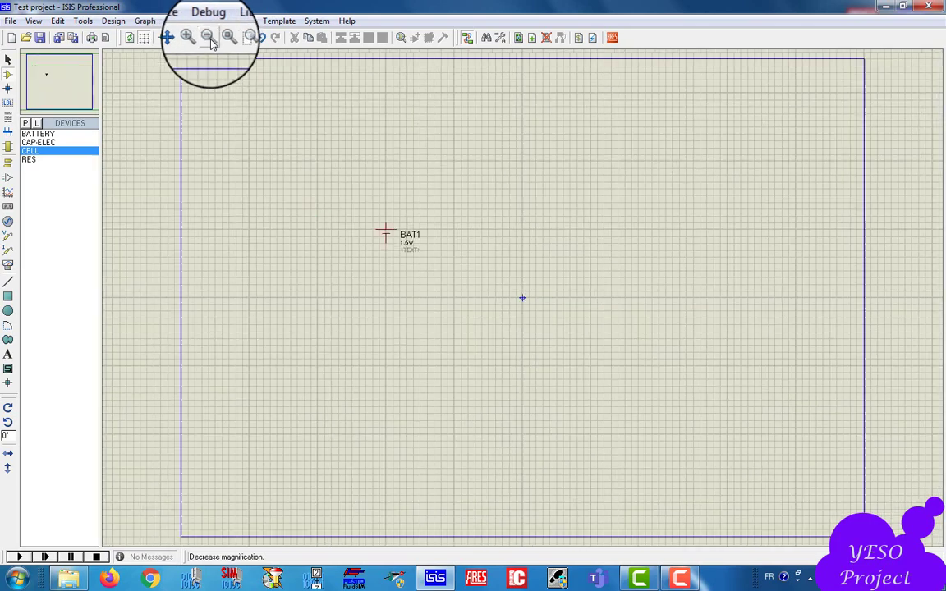
pyautogui.click(197, 40)
pyautogui.click(198, 41)
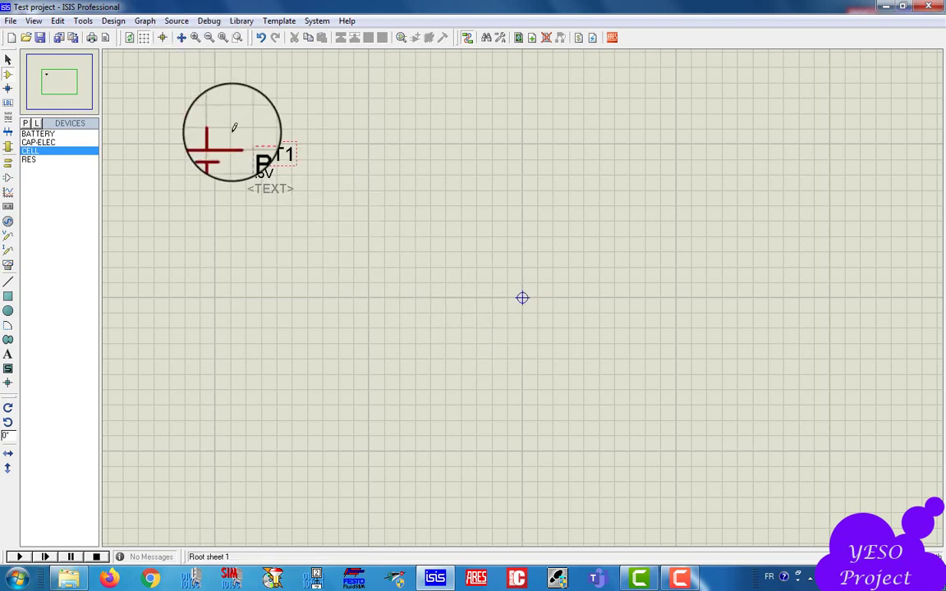
# Examine the placed cell and its labels at several zoom levels, then return to a wider view of the sheet
pyautogui.click(62, 85)
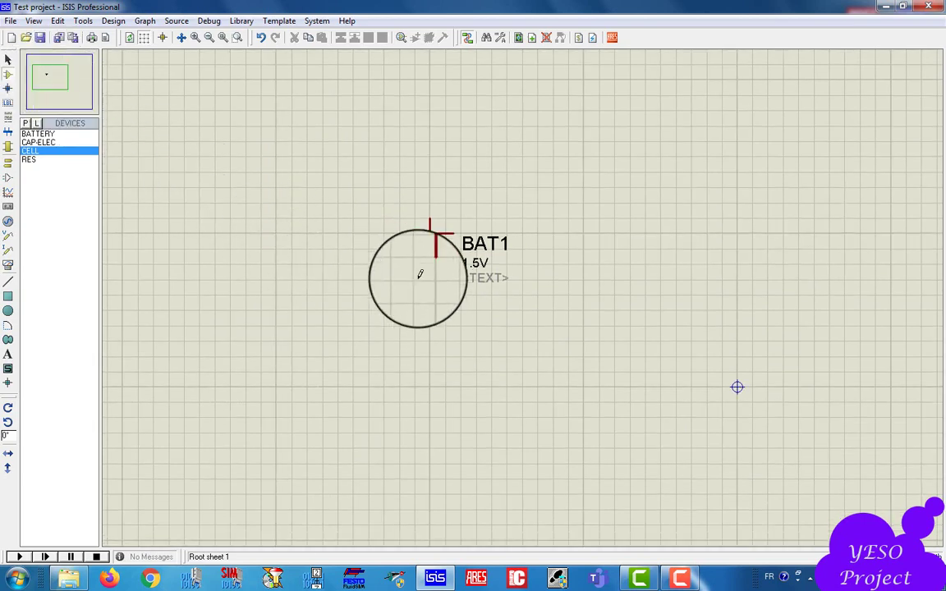
pyautogui.scroll(2, 427, 244)
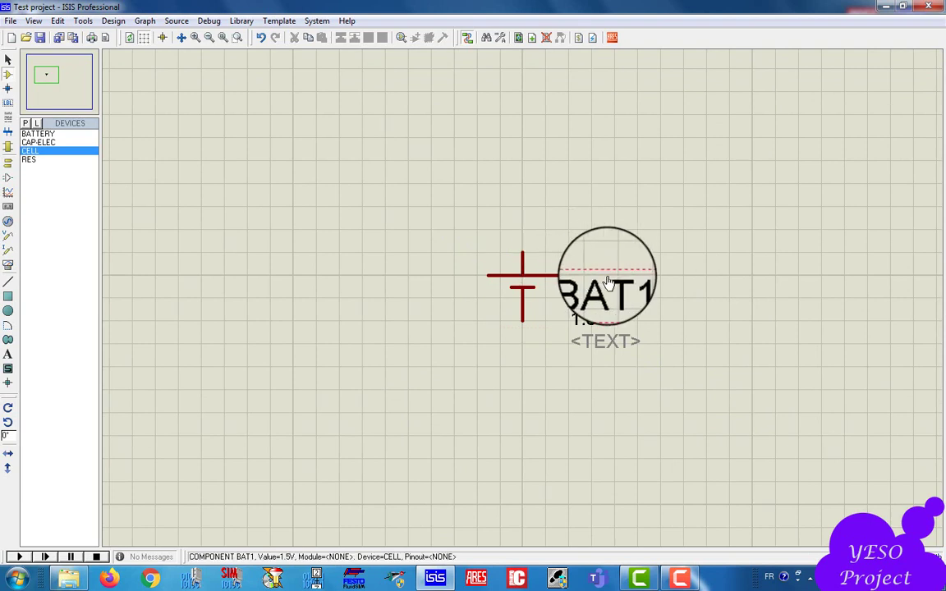
pyautogui.scroll(1, 707, 313)
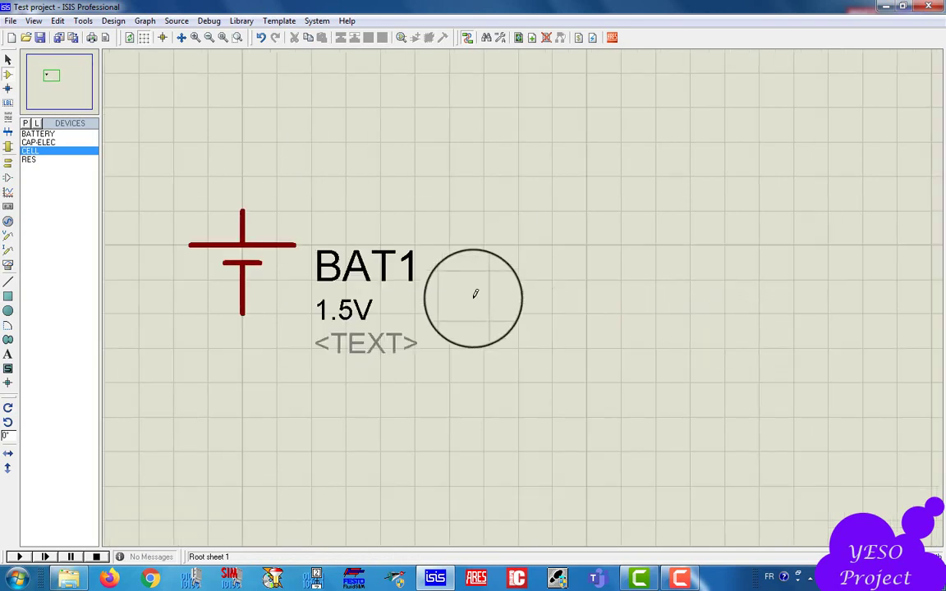
pyautogui.scroll(-1, 475, 293)
pyautogui.scroll(1, 444, 302)
pyautogui.scroll(-1, 482, 285)
pyautogui.scroll(2, 454, 275)
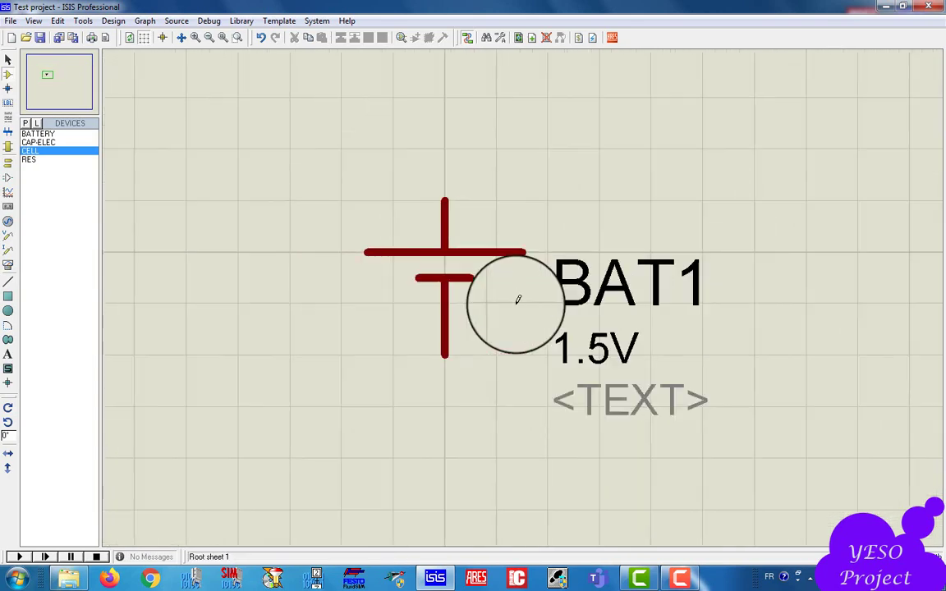
pyautogui.scroll(1, 518, 299)
pyautogui.scroll(-2, 516, 298)
pyautogui.scroll(1, 514, 299)
pyautogui.scroll(-1, 525, 306)
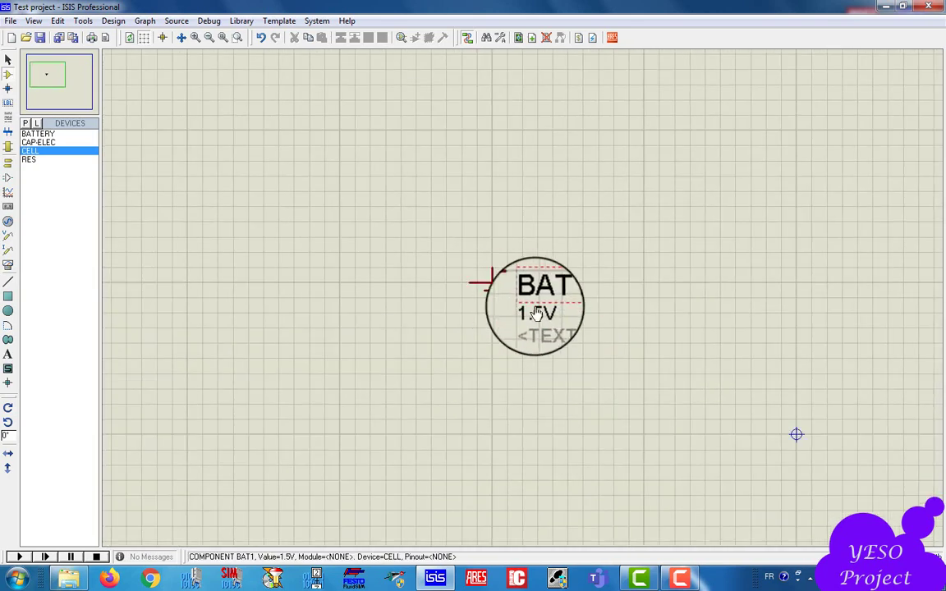
pyautogui.scroll(1, 544, 306)
pyautogui.scroll(-1, 554, 296)
pyautogui.scroll(-2, 534, 295)
pyautogui.scroll(1, 579, 294)
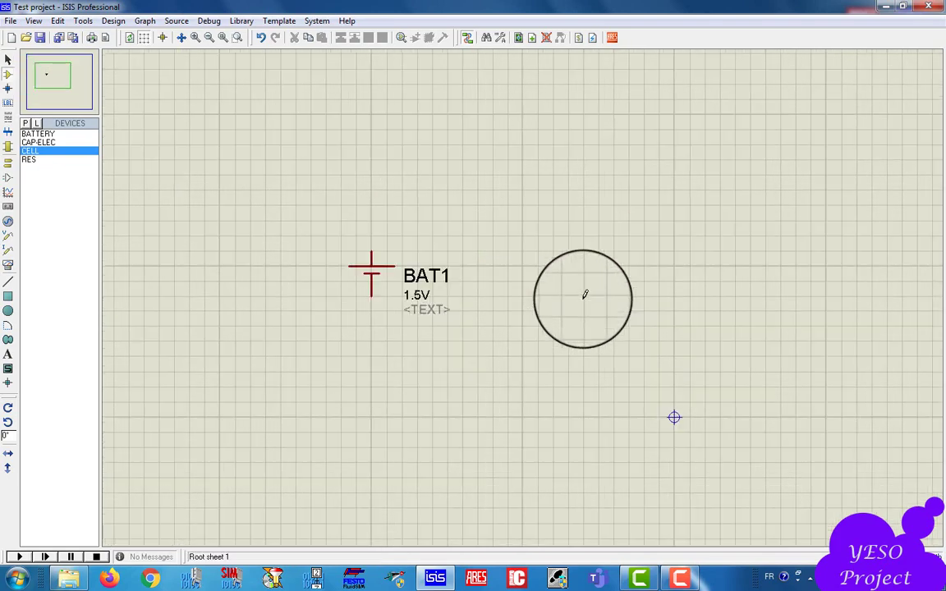
pyautogui.scroll(-1, 528, 292)
pyautogui.scroll(1, 550, 297)
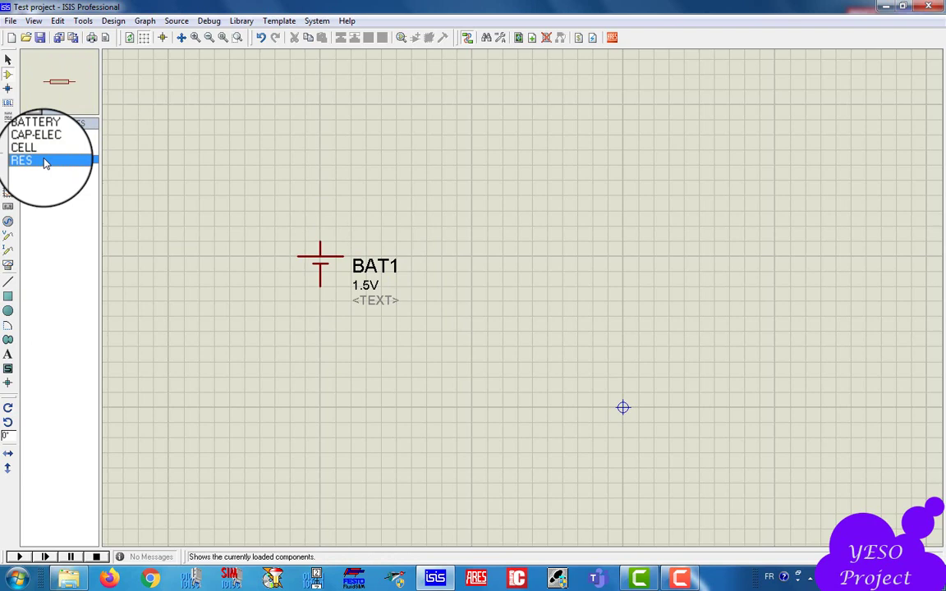
# Place three RES resistors above, below and to the right of the cell, and rotate the right-hand one anti-clockwise to stand vertically
pyautogui.click(451, 168)
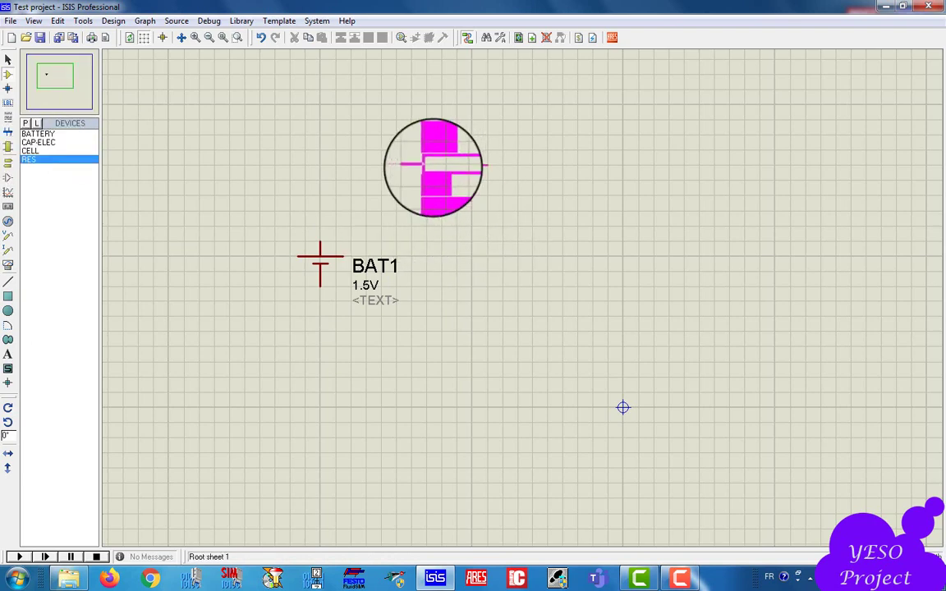
pyautogui.click(416, 165)
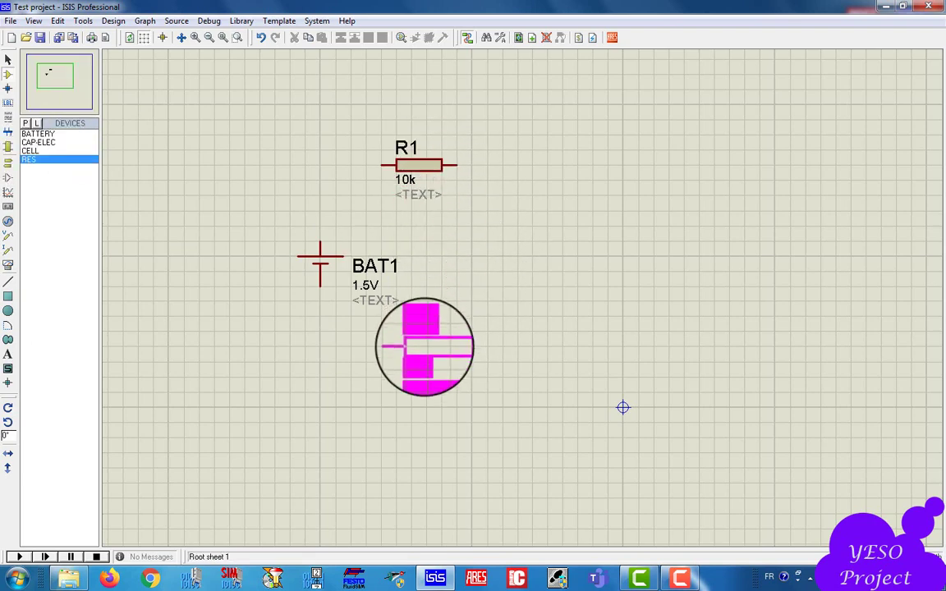
pyautogui.click(417, 347)
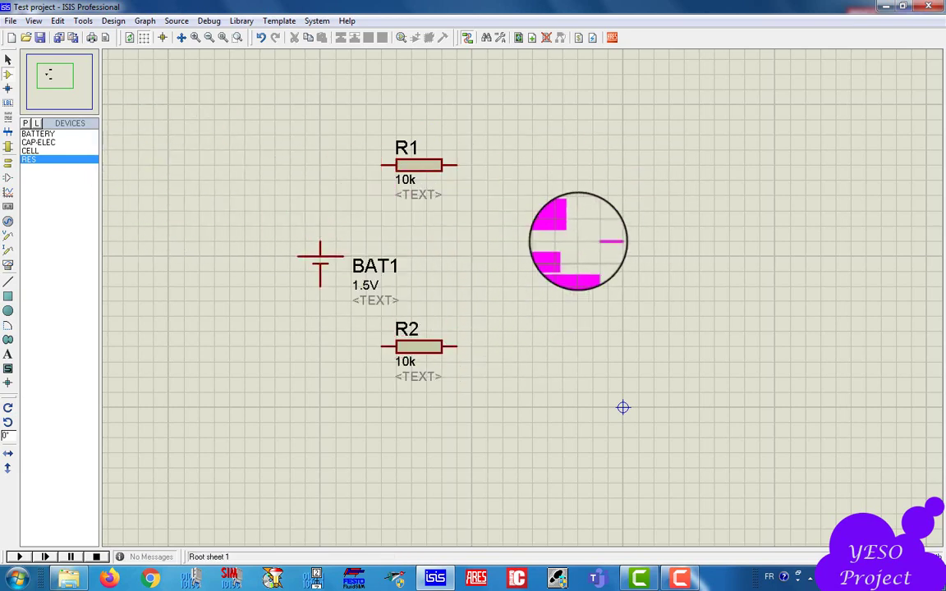
pyautogui.click(548, 260)
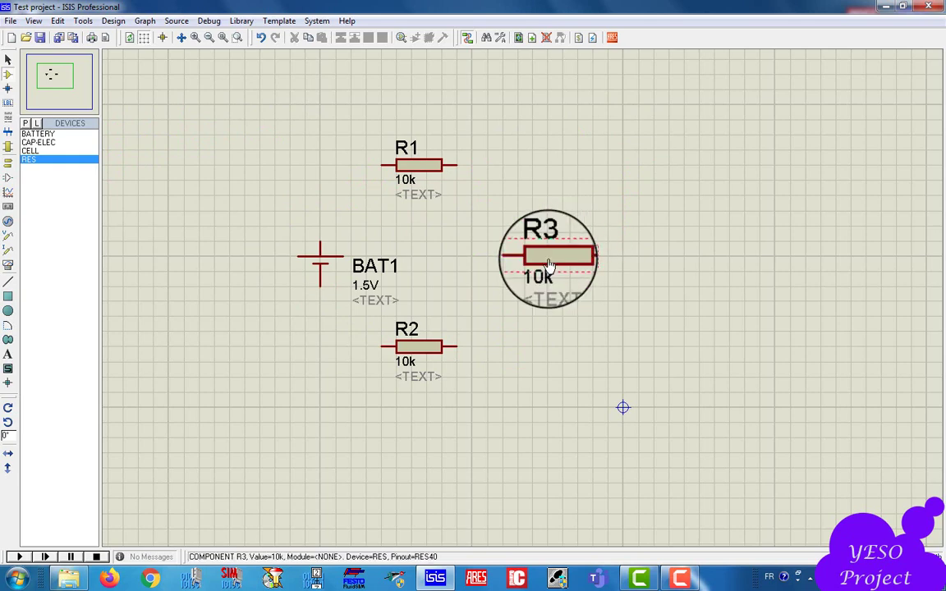
pyautogui.rightClick(550, 260)
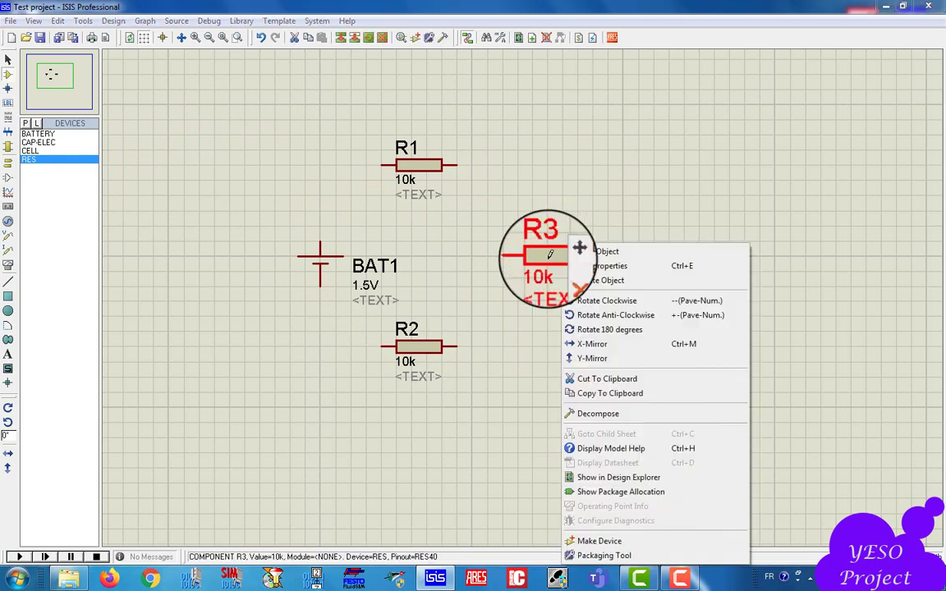
pyautogui.click(628, 316)
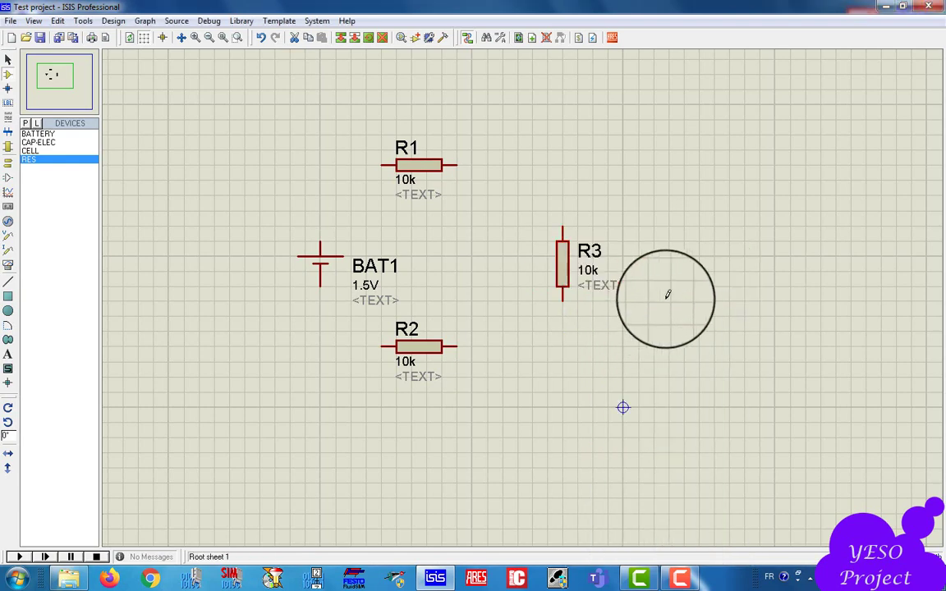
# Move vertical resistor R3 closer to R1 and R2, and shift cell BAT1 further left of them
pyautogui.rightClick(566, 247)
pyautogui.click(608, 252)
pyautogui.click(504, 271)
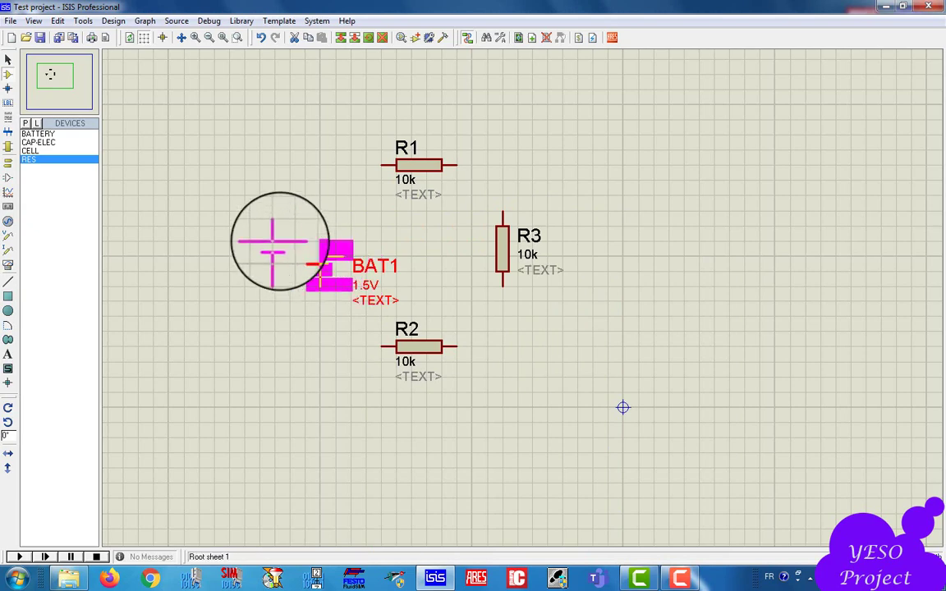
pyautogui.moveTo(279, 241); pyautogui.dragTo(279, 245)
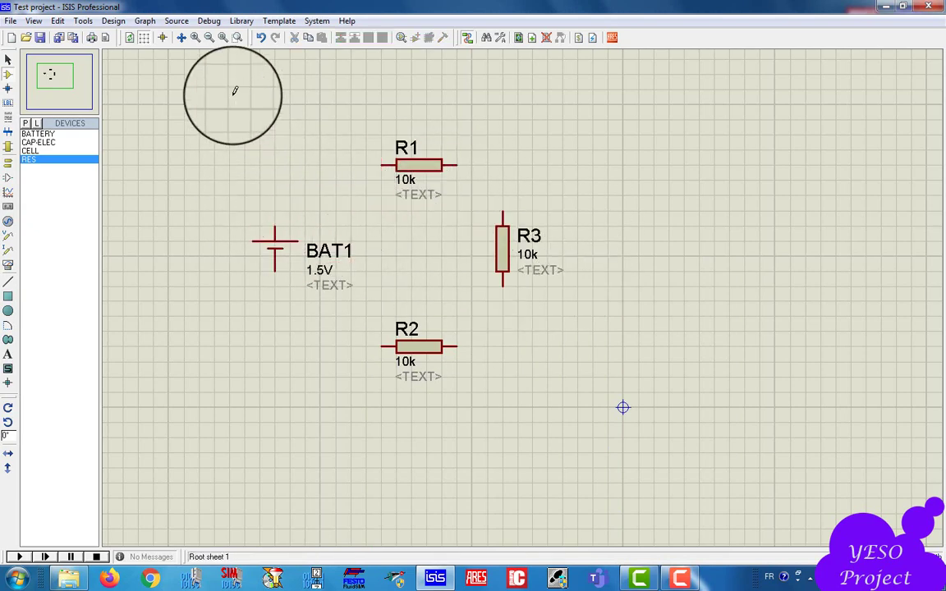
# Wire R1's right pin to R3's upper pin, and R3's lower pin to R2's right pin
pyautogui.click(237, 41)
pyautogui.moveTo(592, 106); pyautogui.dragTo(209, 398)
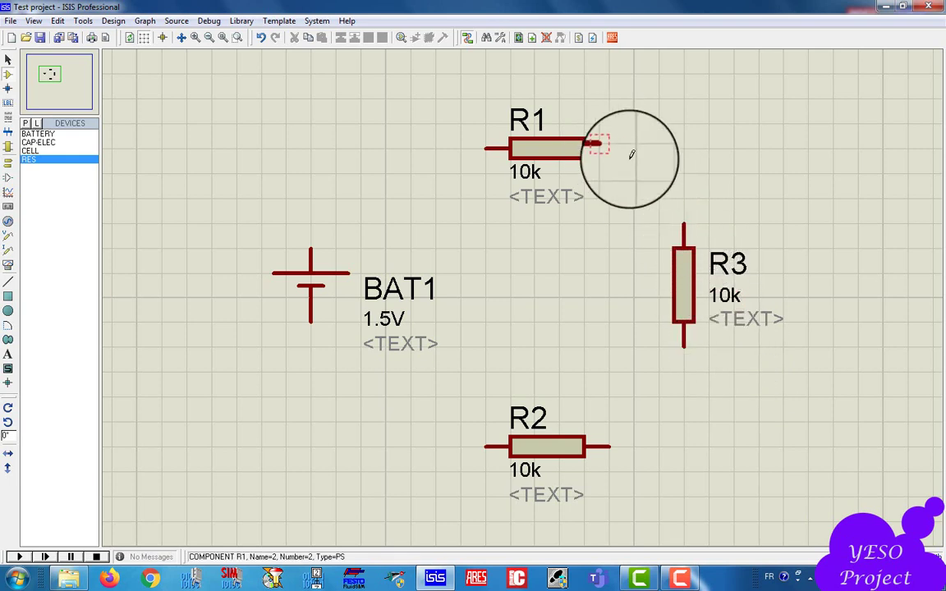
pyautogui.click(684, 218)
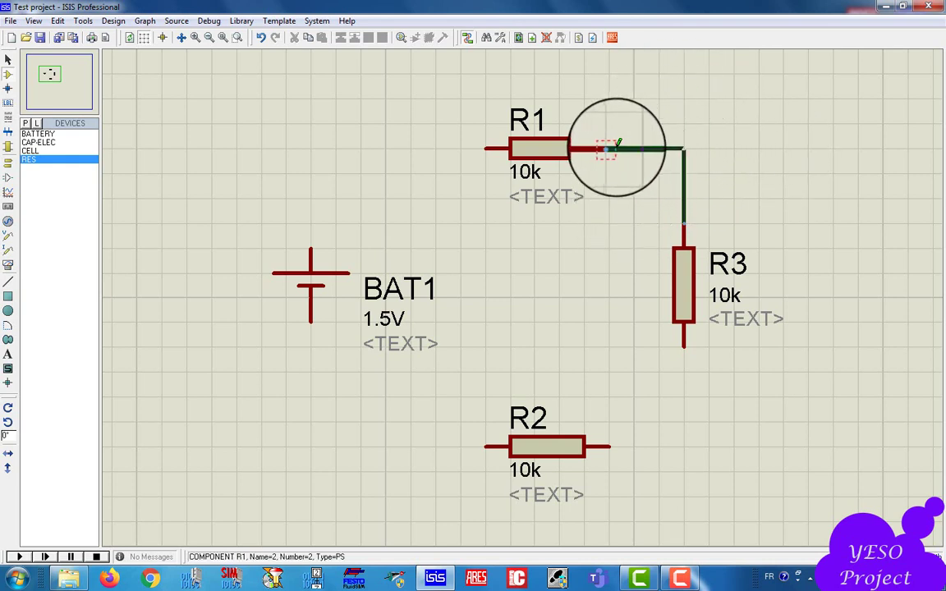
pyautogui.click(609, 146)
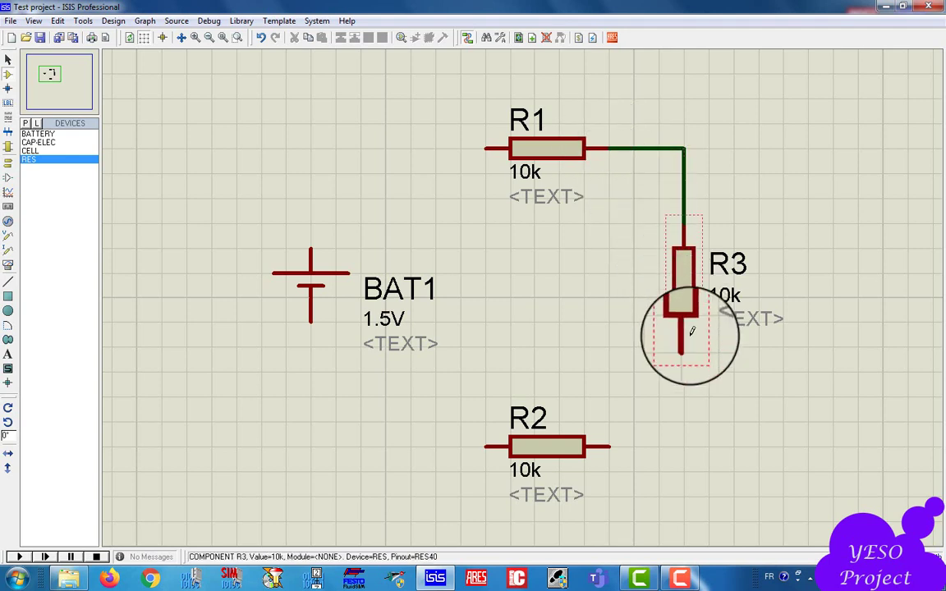
pyautogui.click(685, 344)
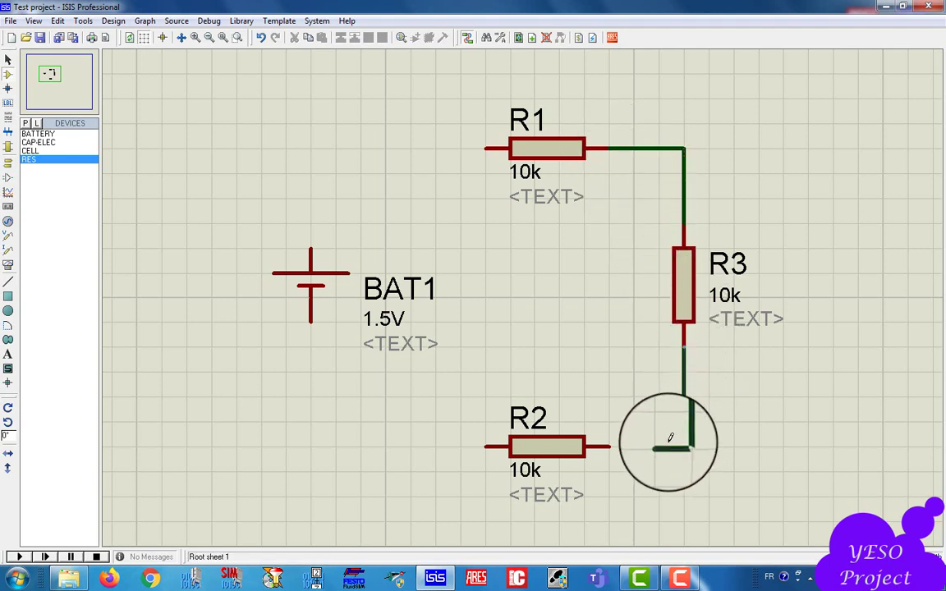
pyautogui.click(613, 444)
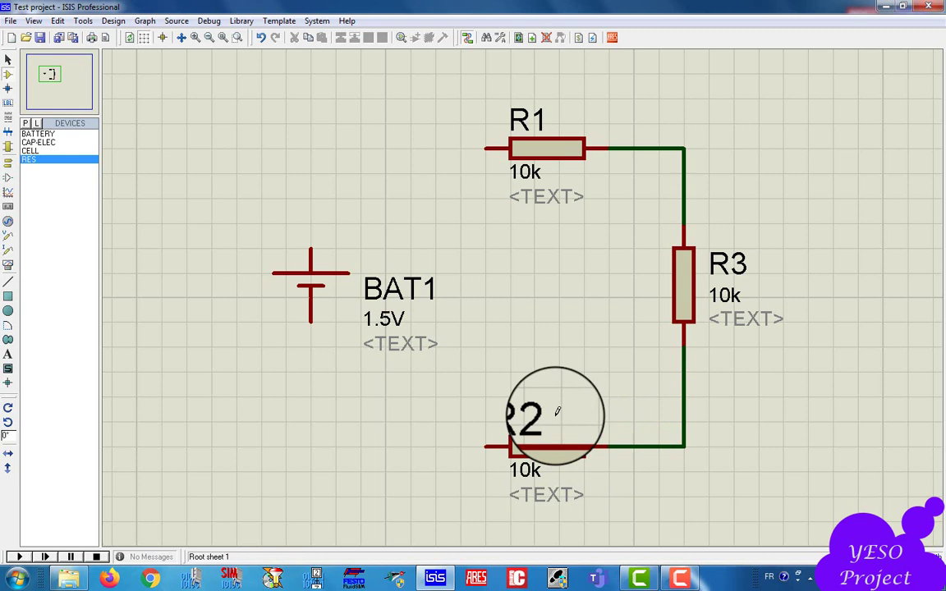
# Close the series loop by wiring R2's left pin to BAT1's lower pin and BAT1's upper pin to R1's left pin
pyautogui.click(486, 446)
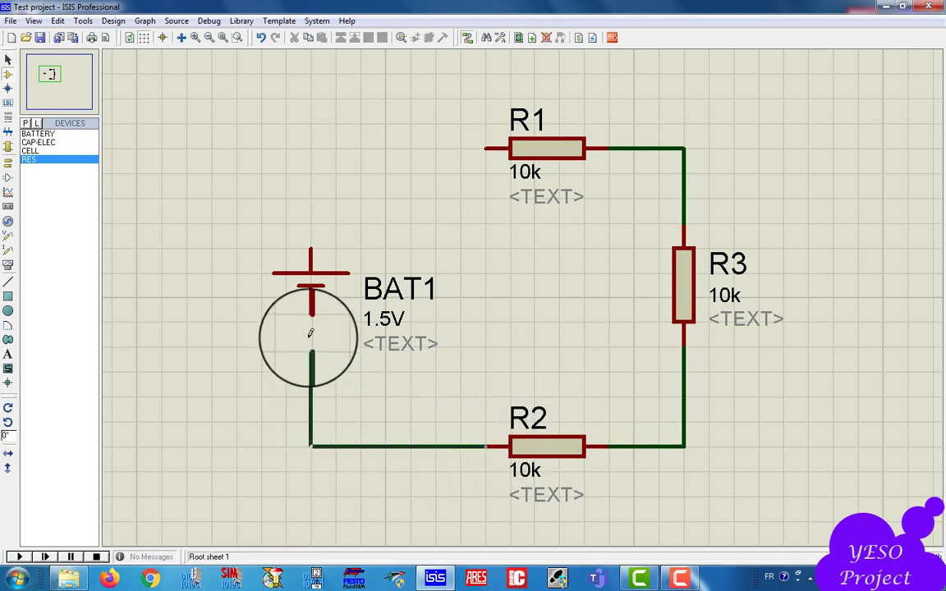
pyautogui.click(310, 248)
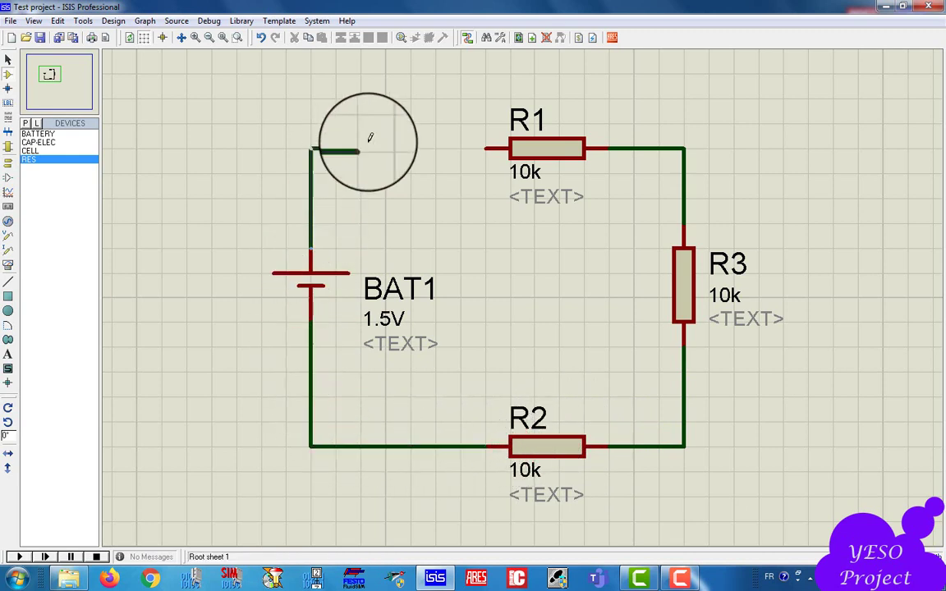
pyautogui.click(490, 149)
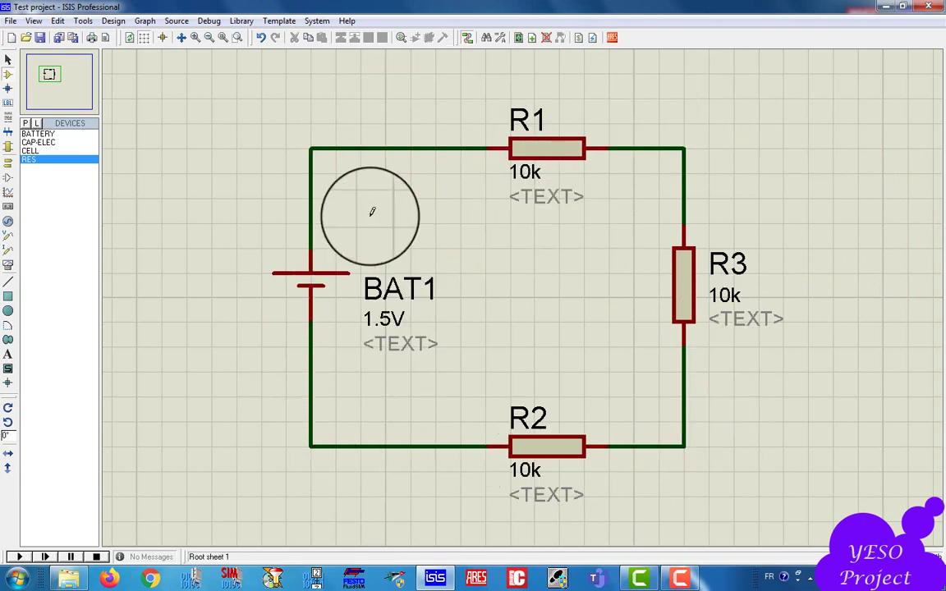
# Move R1 and R2 left along their wires so both sit centred between BAT1 and R3
pyautogui.rightClick(552, 149)
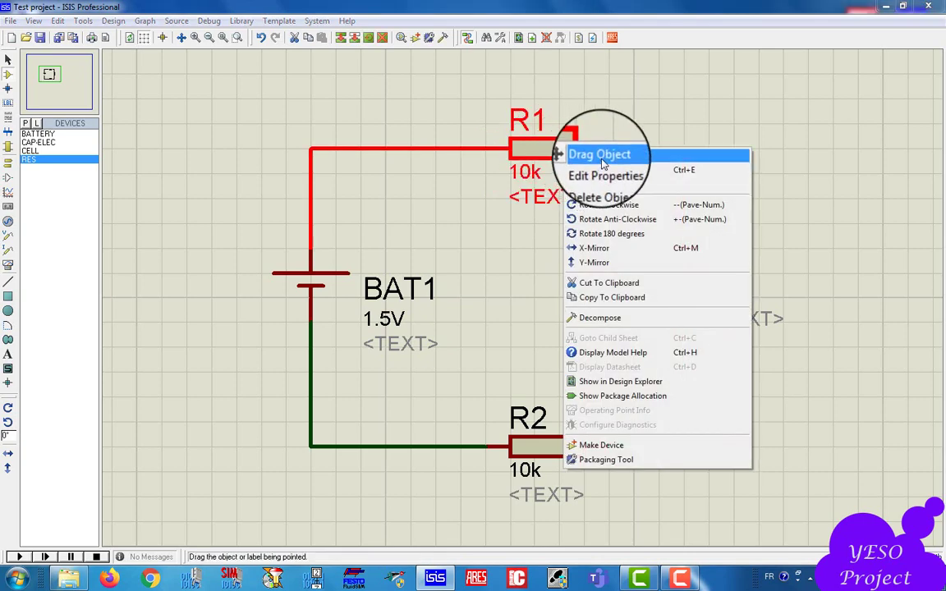
pyautogui.click(549, 158)
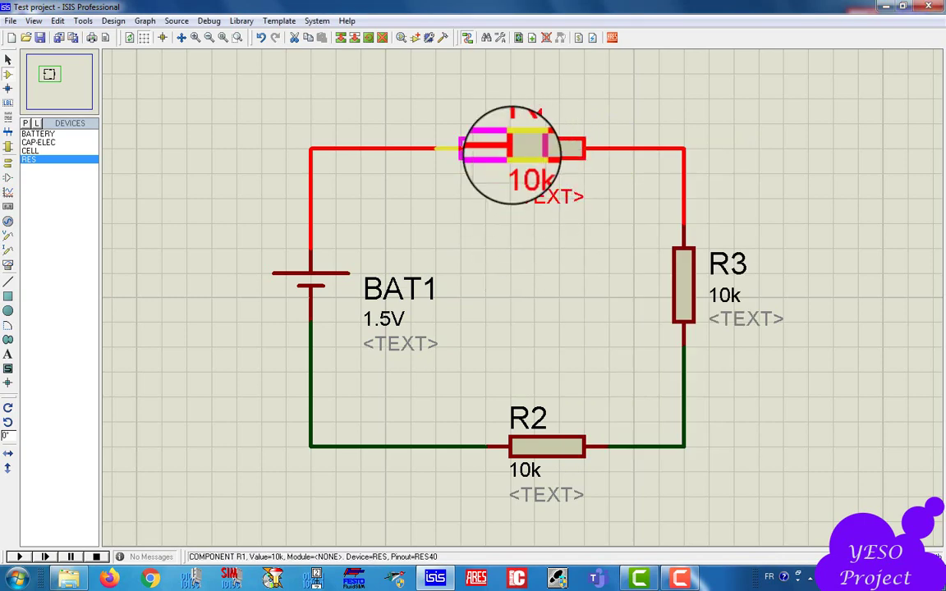
pyautogui.click(501, 158)
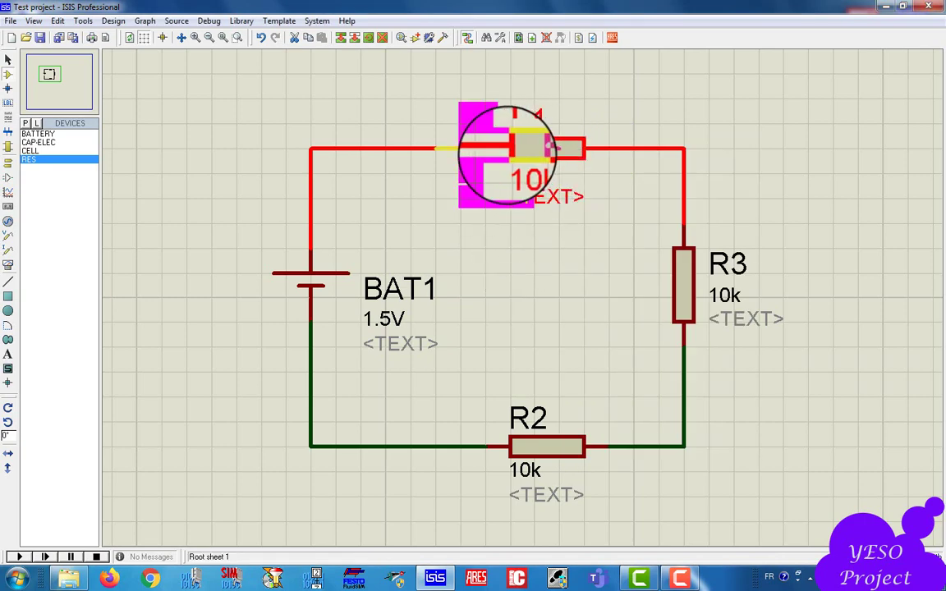
pyautogui.click(545, 443)
pyautogui.moveTo(514, 444); pyautogui.dragTo(469, 444)
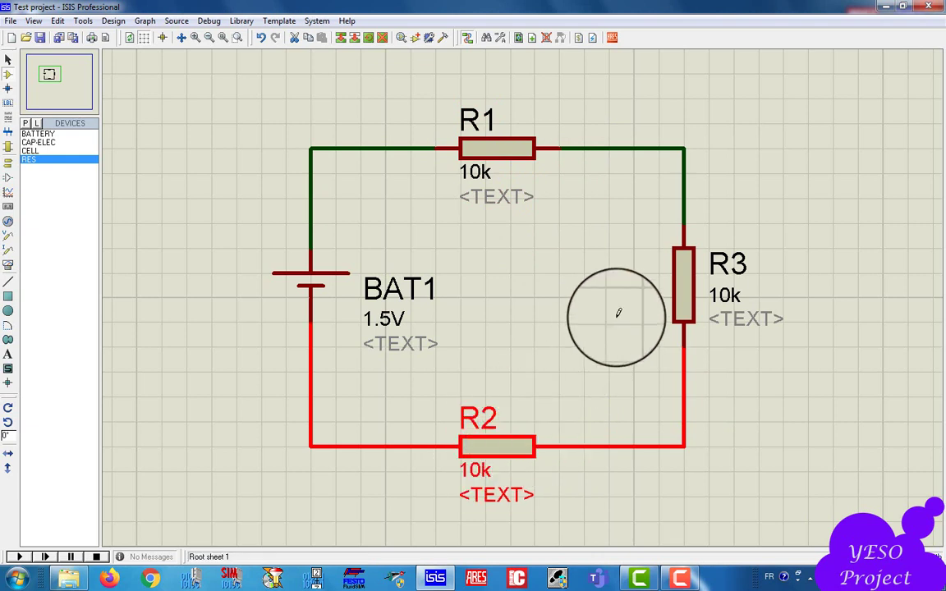
pyautogui.click(591, 347)
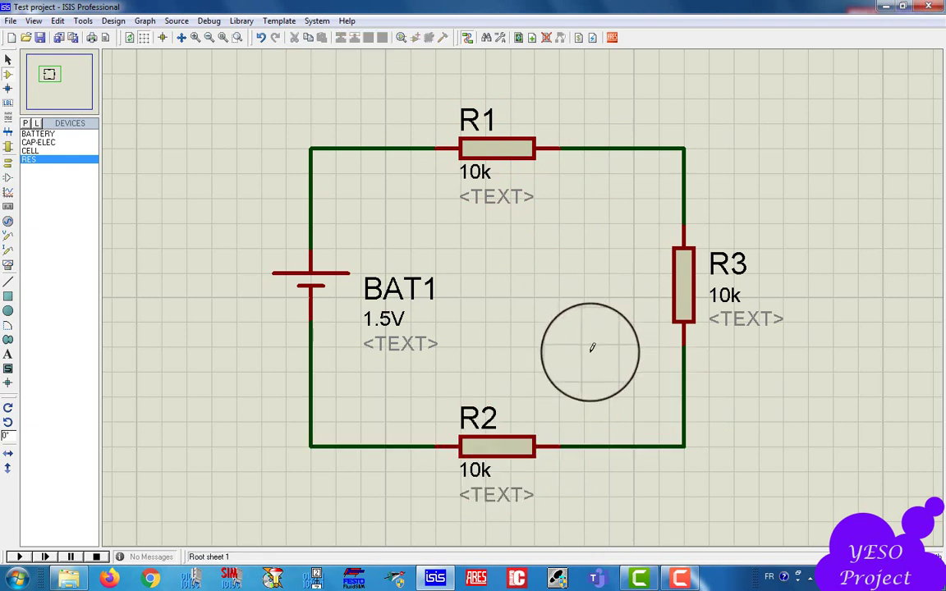
pyautogui.click(486, 185)
pyautogui.click(486, 186)
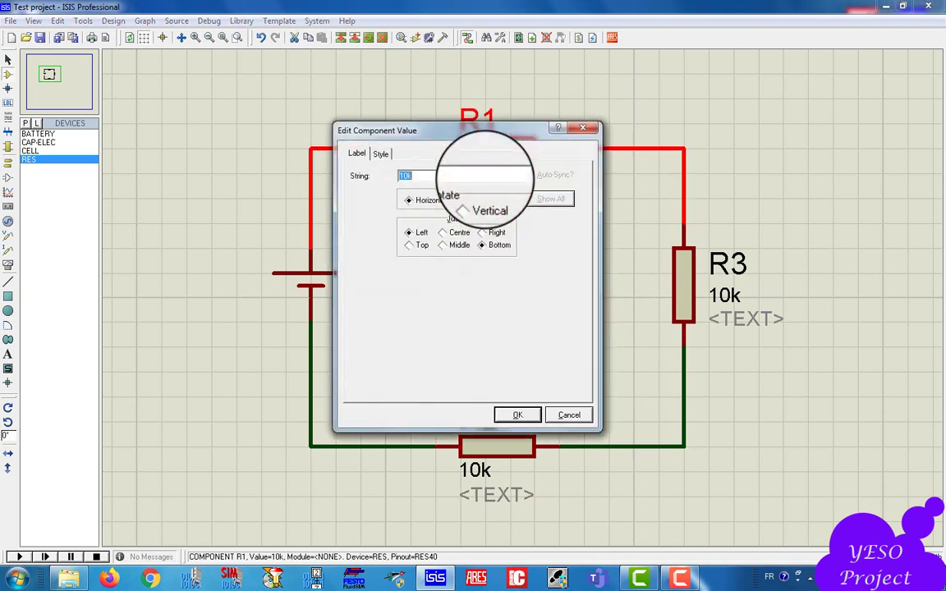
pyautogui.click(592, 125)
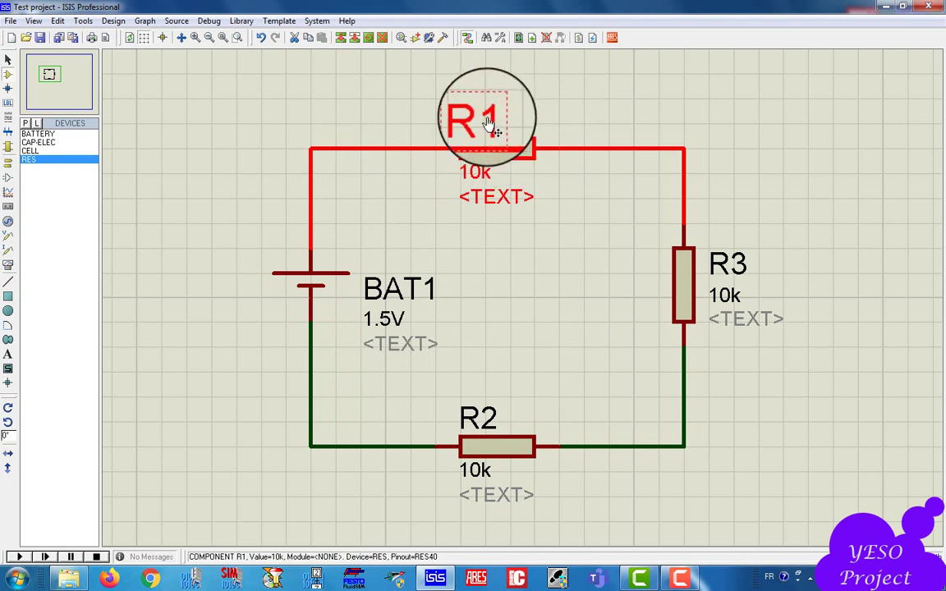
pyautogui.click(572, 273)
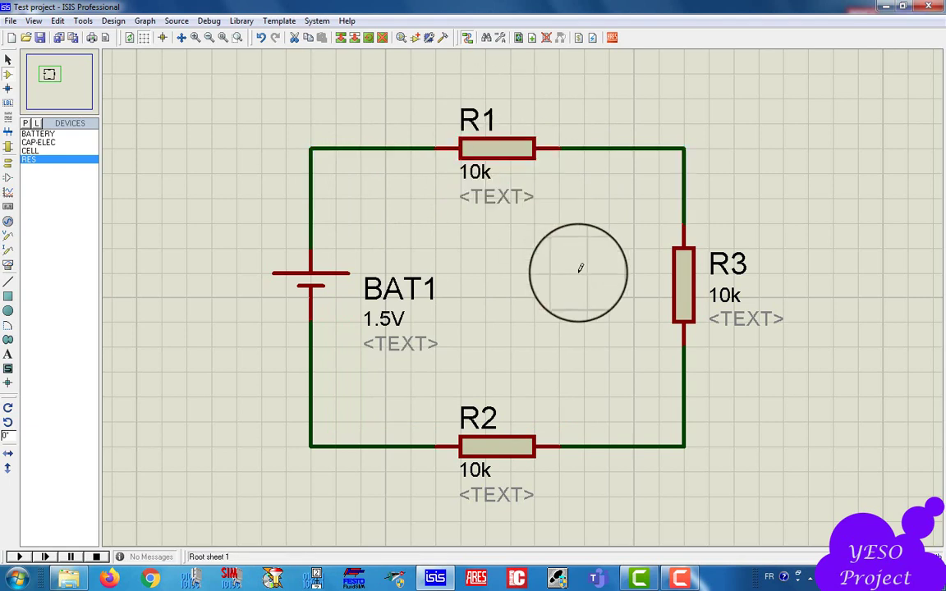
# Set the resistor values to 100 for R1, 200 for R3 and 300 for R2
pyautogui.doubleClick(475, 179)
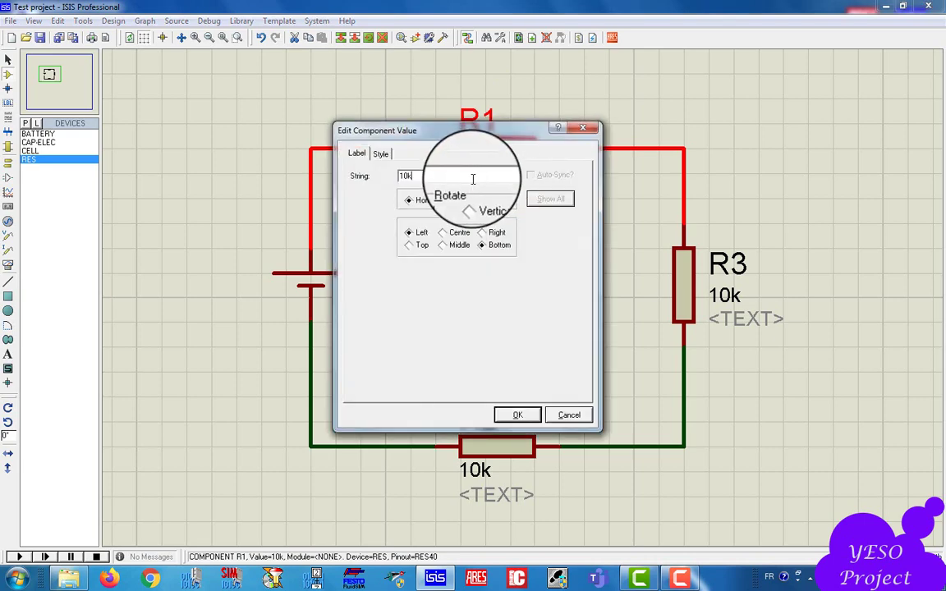
pyautogui.click(526, 414)
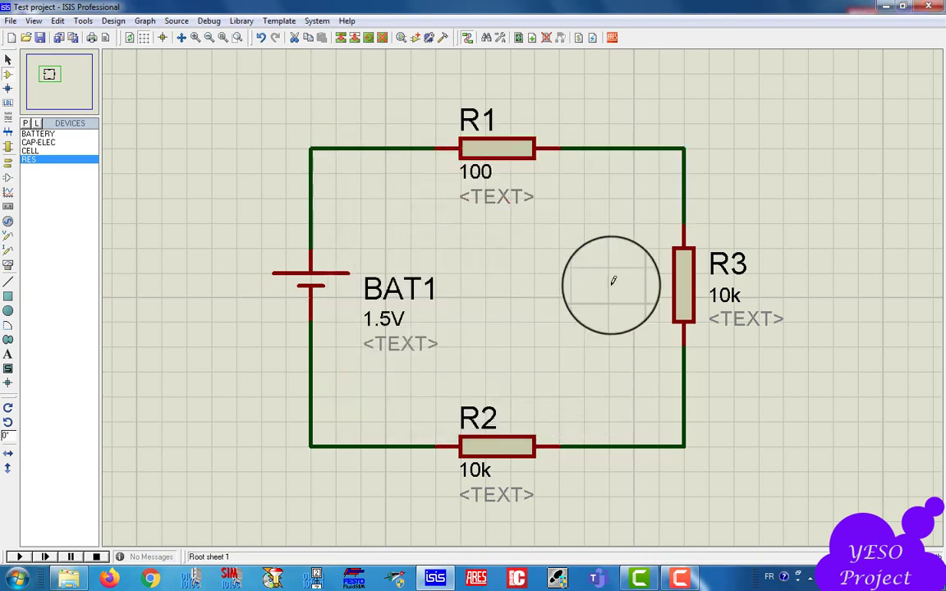
pyautogui.doubleClick(735, 303)
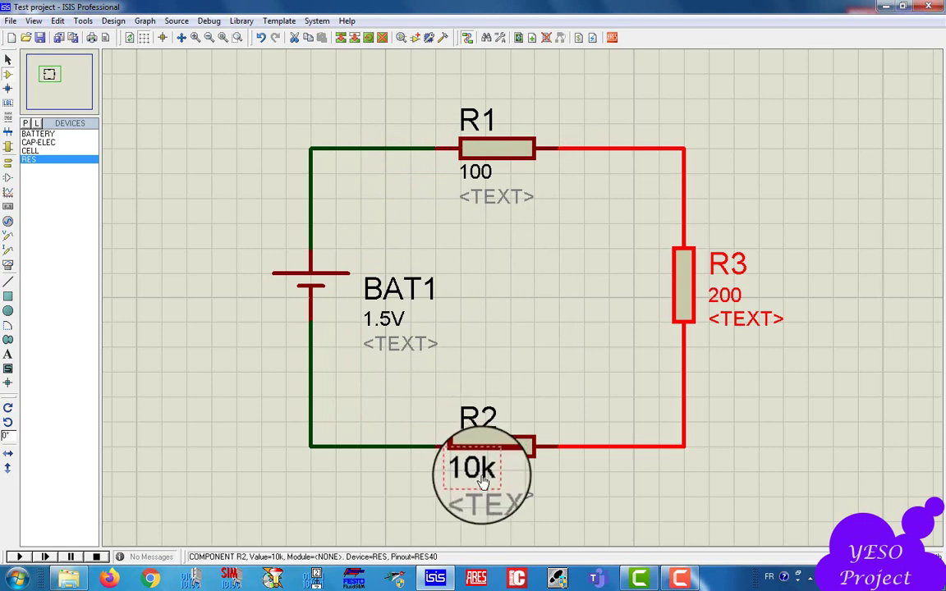
pyautogui.doubleClick(482, 478)
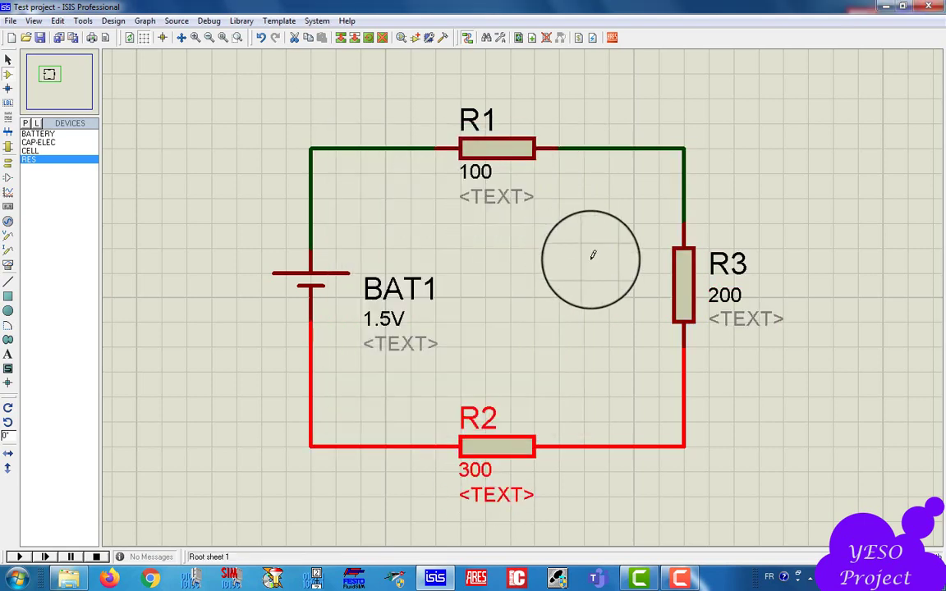
# Move the BAT1 name and its 1.5V value to the left side of the cell symbol
pyautogui.click(646, 270)
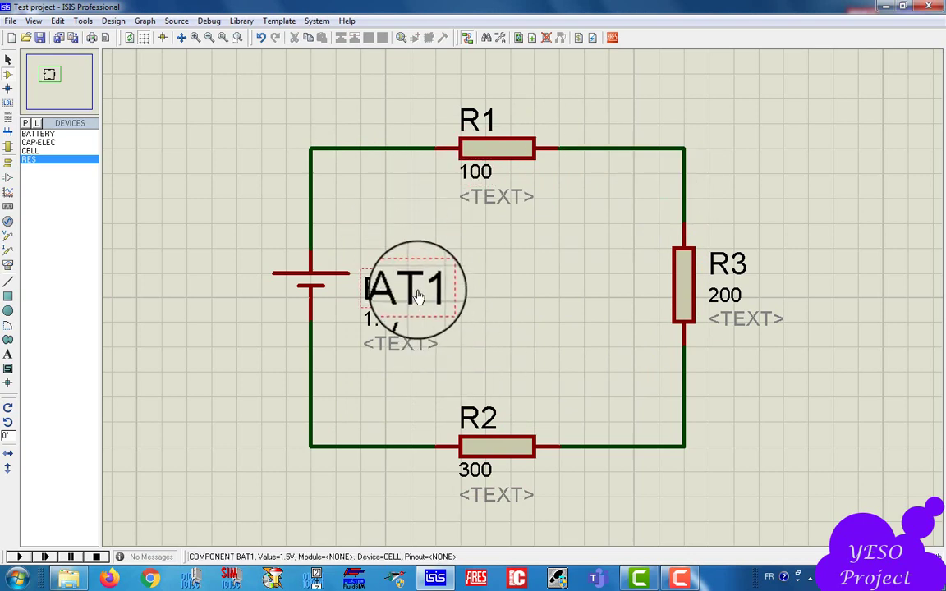
pyautogui.rightClick(393, 288)
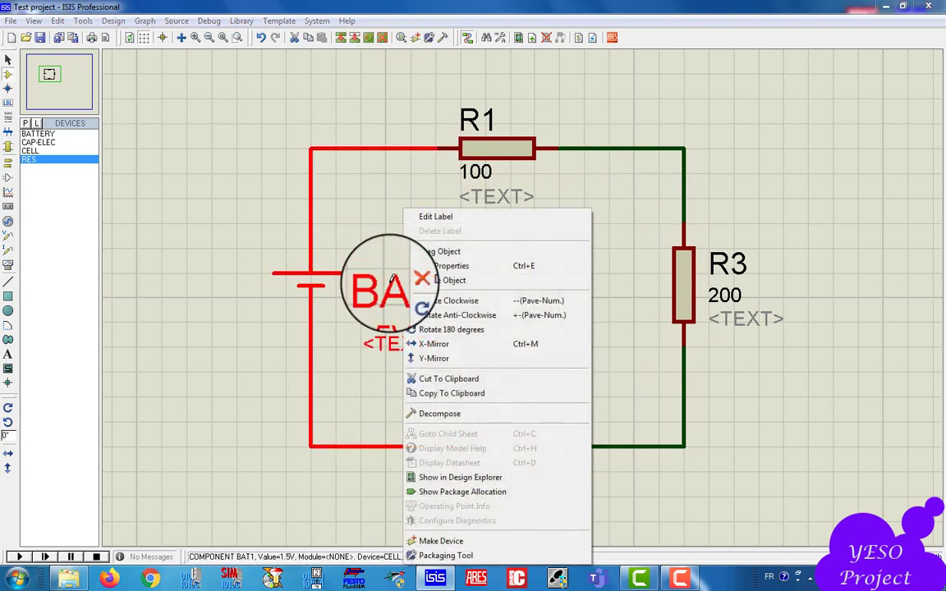
pyautogui.press('Escape')
pyautogui.moveTo(224, 242)
pyautogui.mouseDown()
pyautogui.moveTo(211, 244)
pyautogui.moveTo(236, 251)
pyautogui.moveTo(226, 249)
pyautogui.mouseUp()
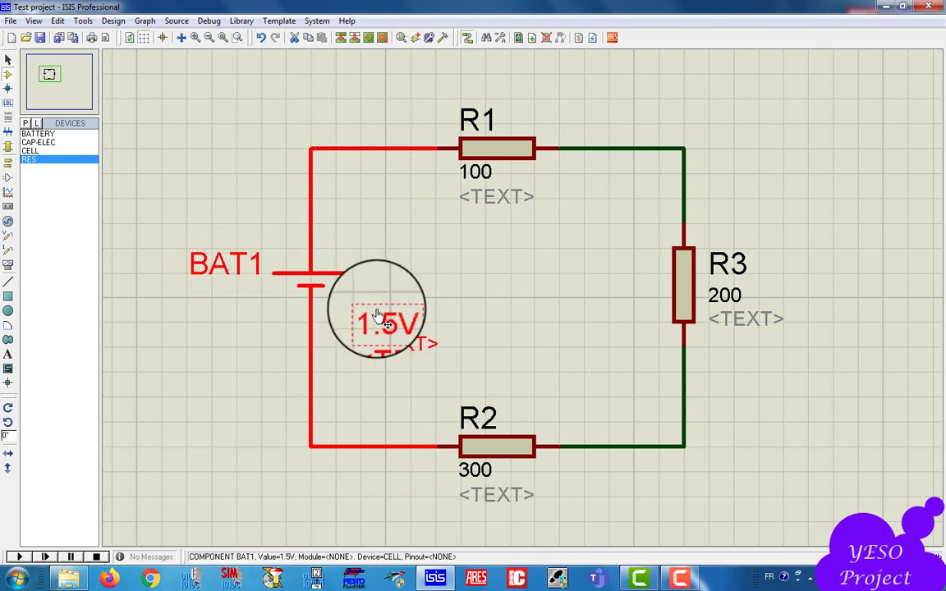
pyautogui.rightClick(371, 294)
pyautogui.press('Escape')
pyautogui.moveTo(260, 278); pyautogui.dragTo(237, 294)
pyautogui.click(433, 249)
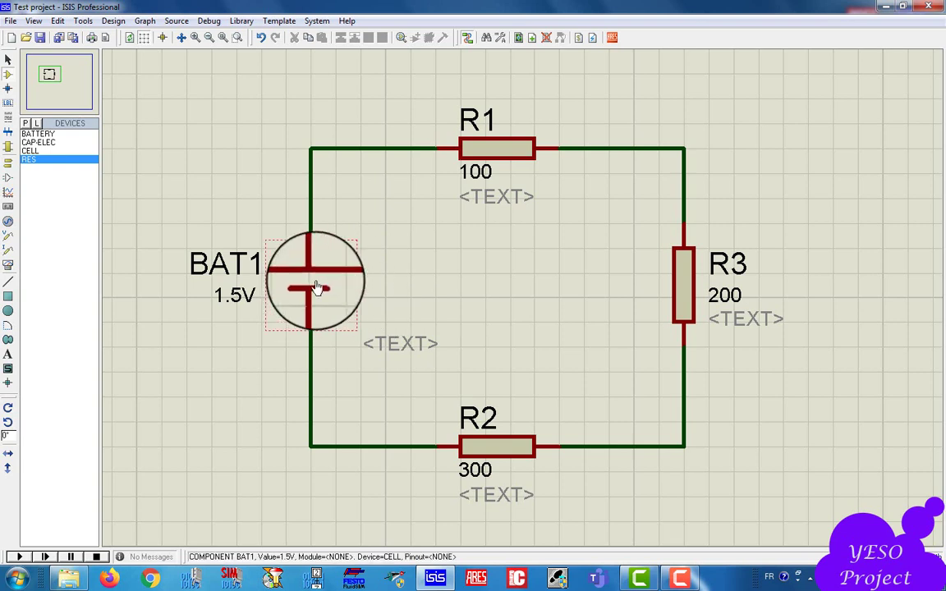
# Set the cell's value to 10V and rename it from BAT1 to E
pyautogui.doubleClick(238, 301)
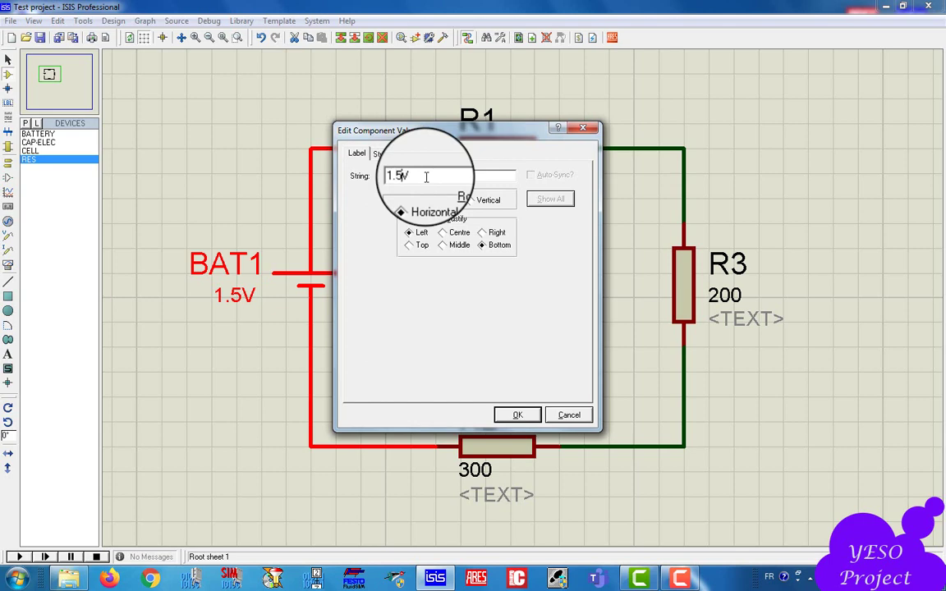
pyautogui.write('10V')
pyautogui.press('Return')
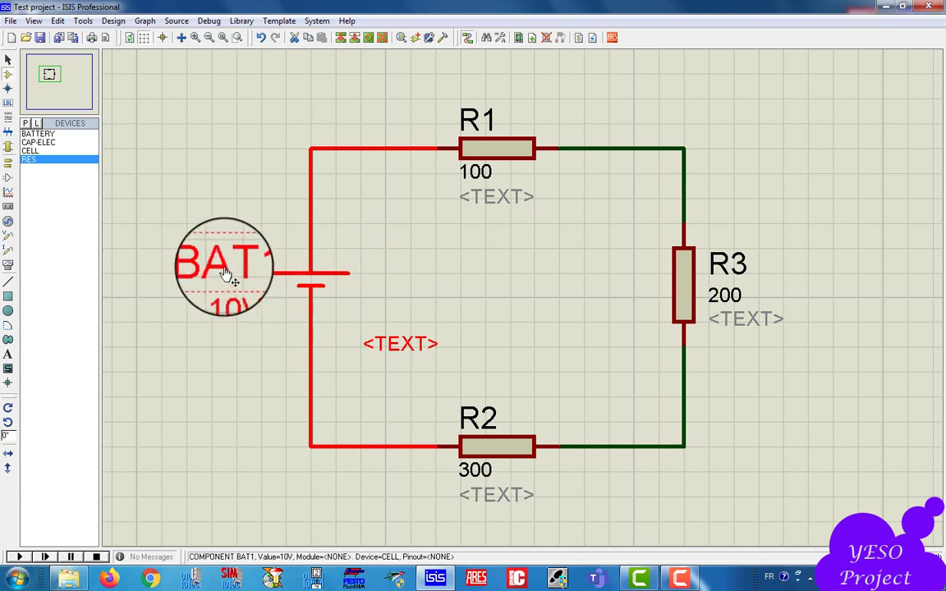
pyautogui.click(254, 312)
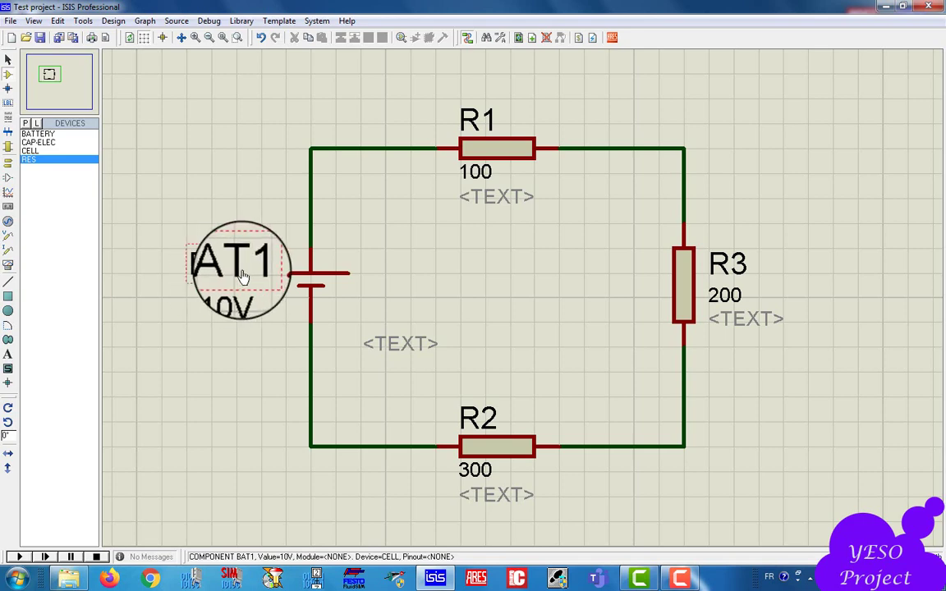
pyautogui.doubleClick(243, 276)
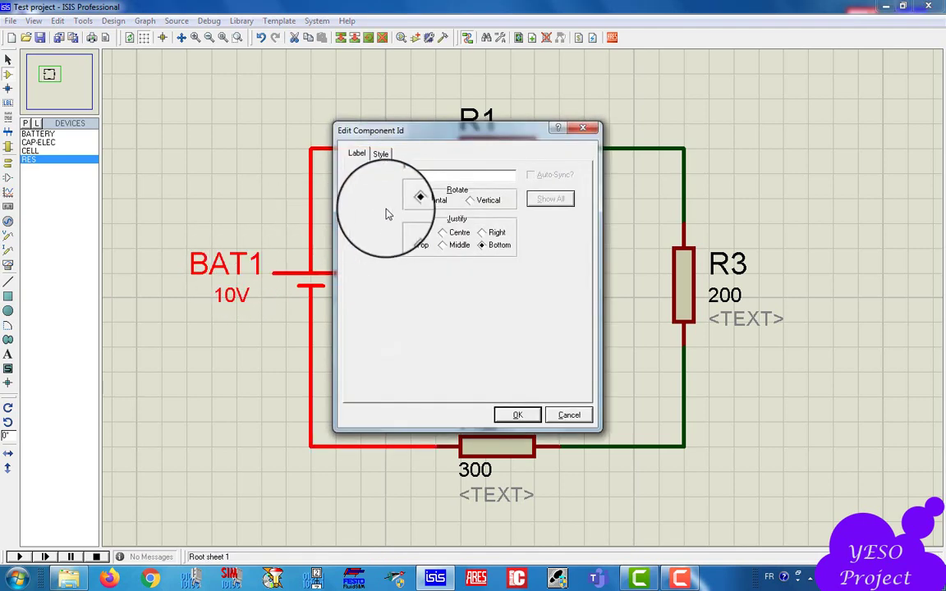
pyautogui.click(518, 414)
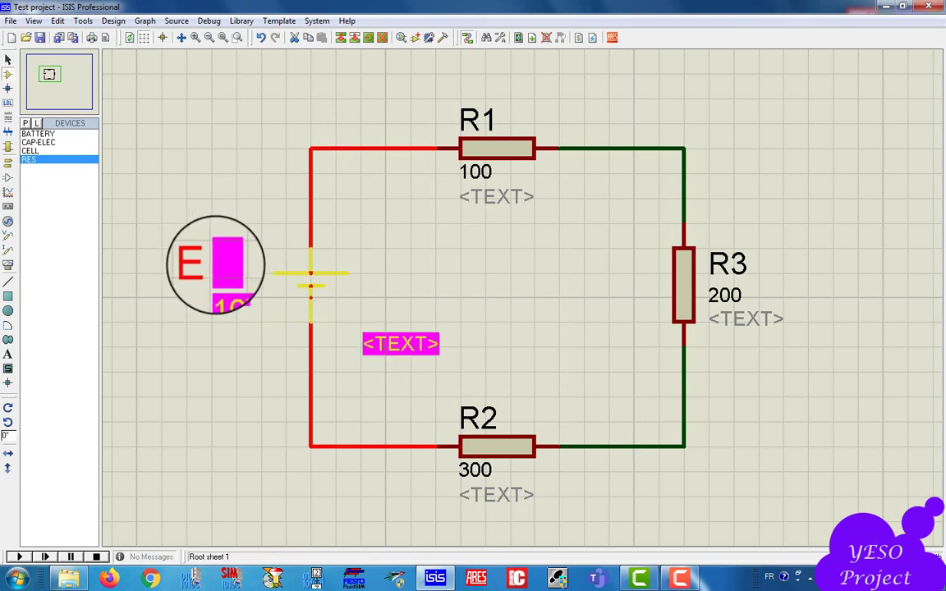
pyautogui.click(481, 304)
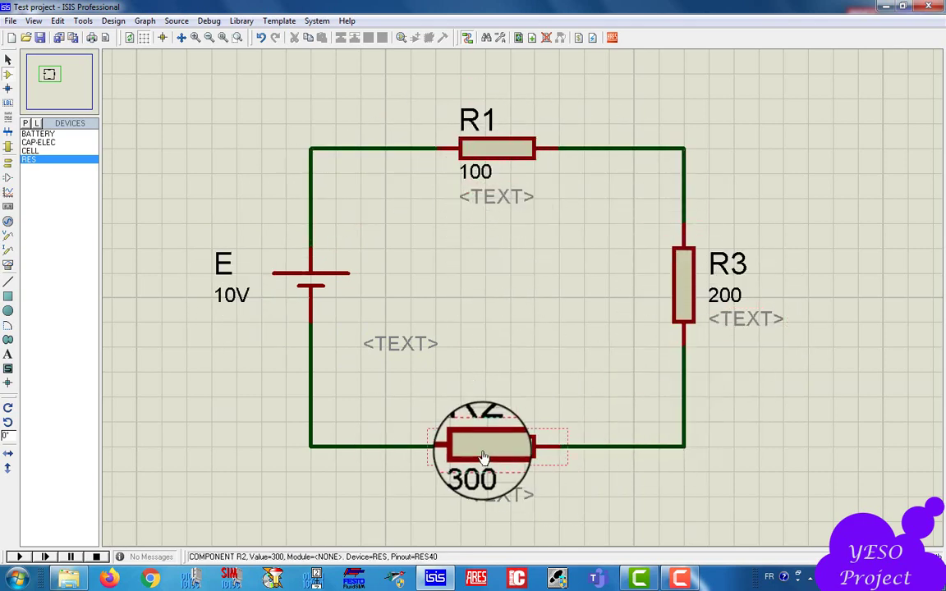
# Try R1 with the values 1k and 1000, and set it back to 100
pyautogui.doubleClick(484, 179)
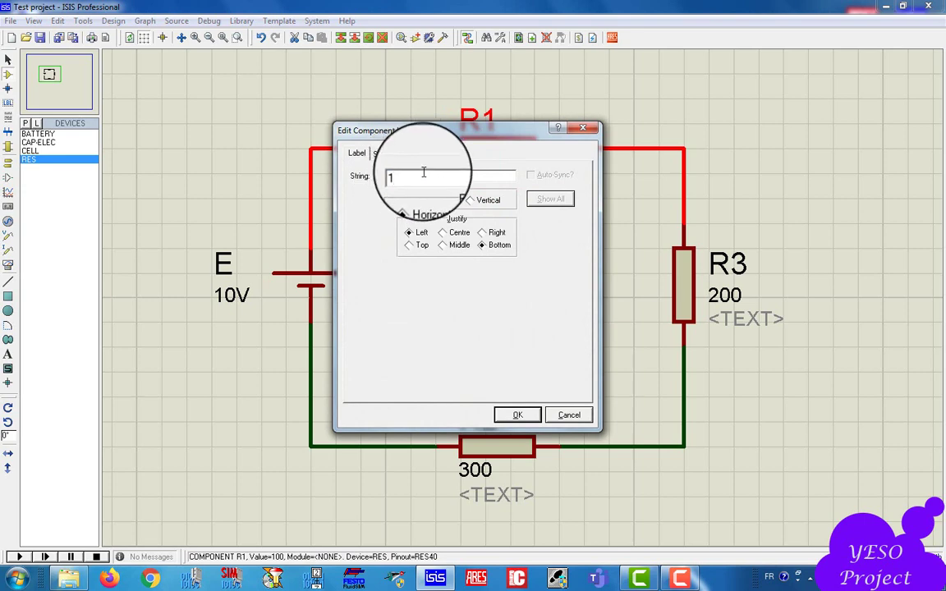
pyautogui.press('Return')
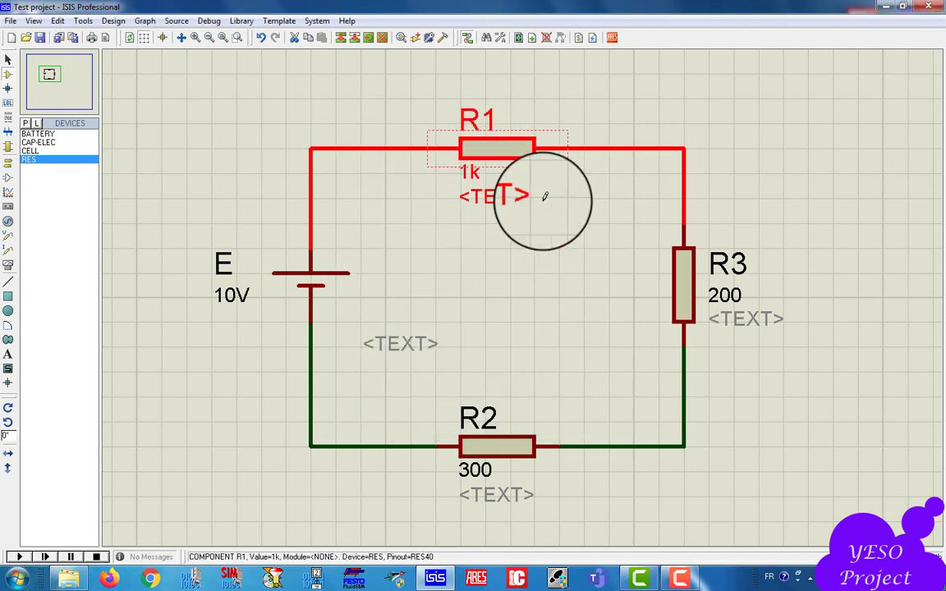
pyautogui.doubleClick(480, 176)
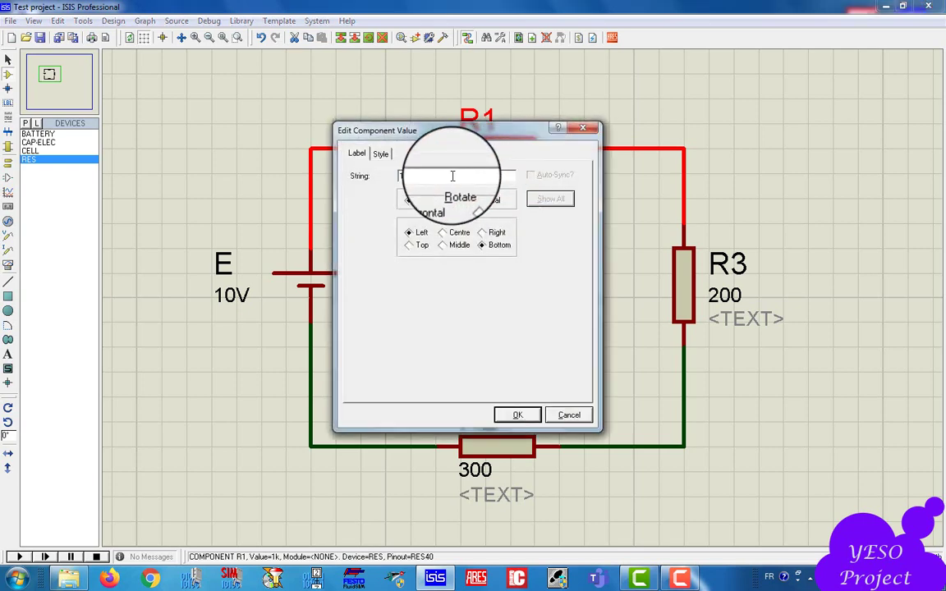
pyautogui.write('1000')
pyautogui.press('Return')
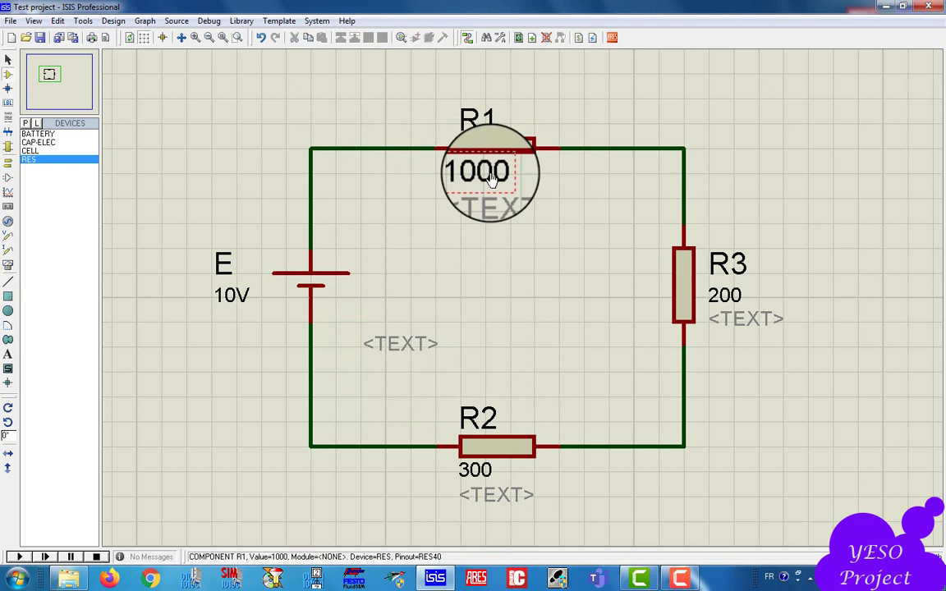
pyautogui.doubleClick(491, 179)
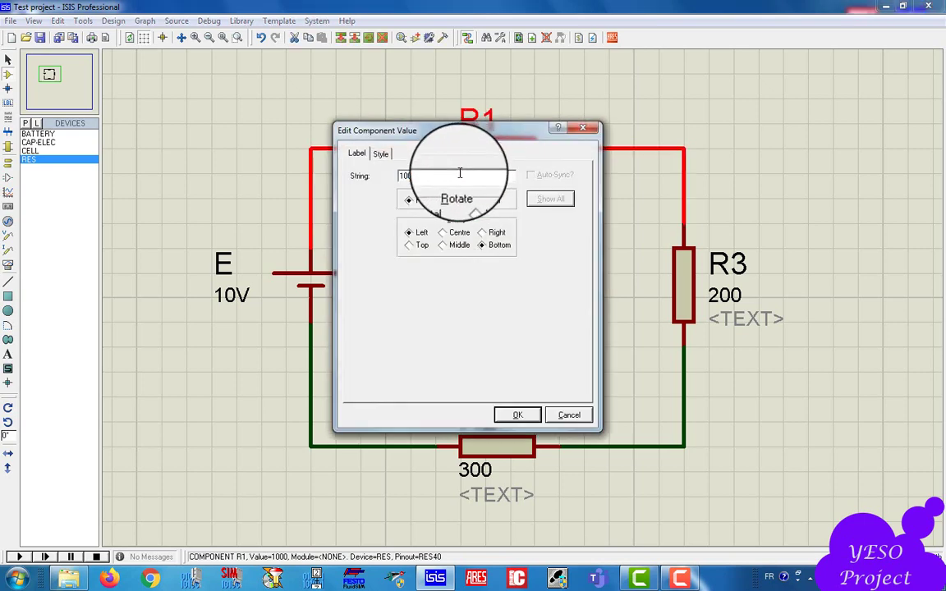
pyautogui.write('100')
pyautogui.press('Return')
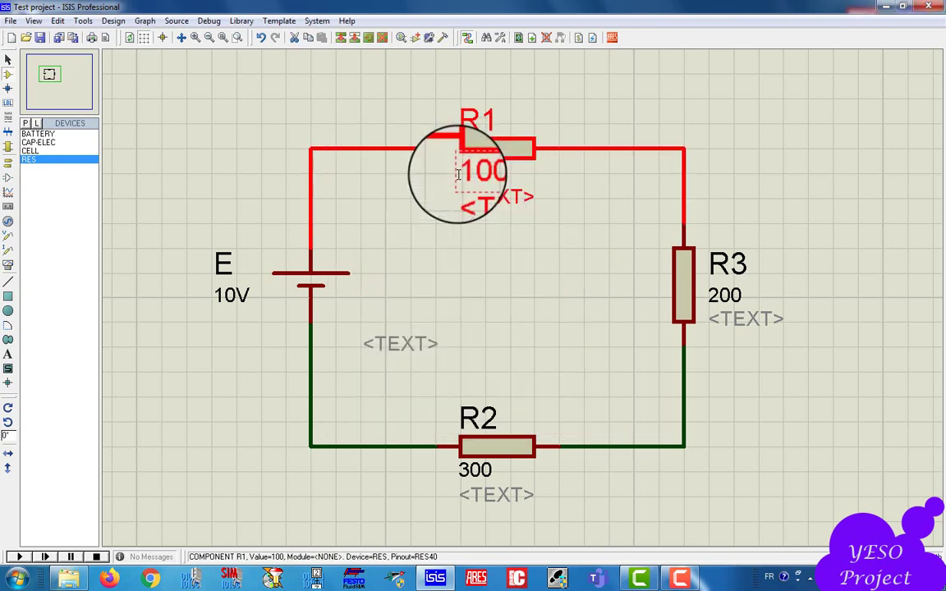
pyautogui.click(548, 241)
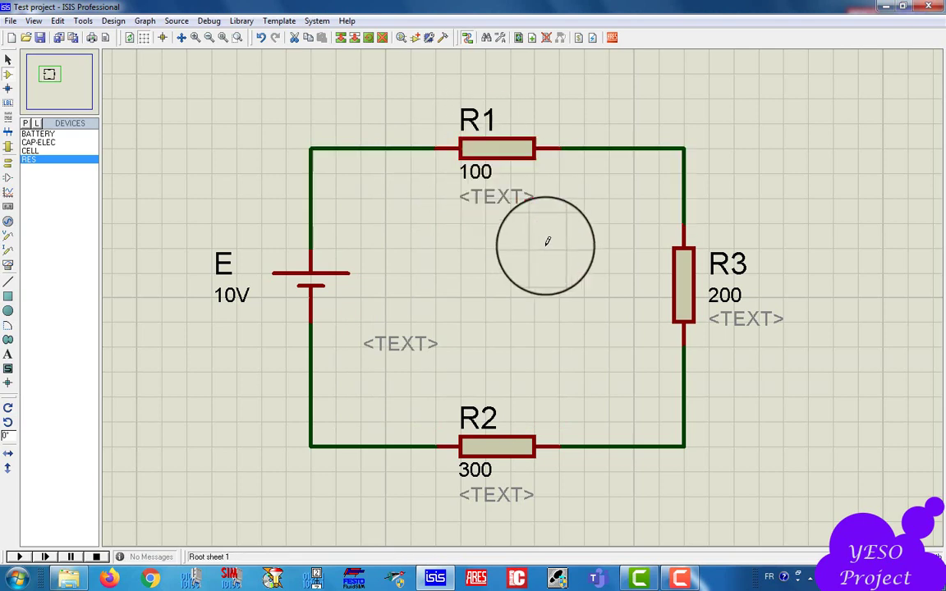
# Draw a 2D graphics box in the PIN style around the whole circuit, leaving room below R2
pyautogui.scroll(-2, 573, 280)
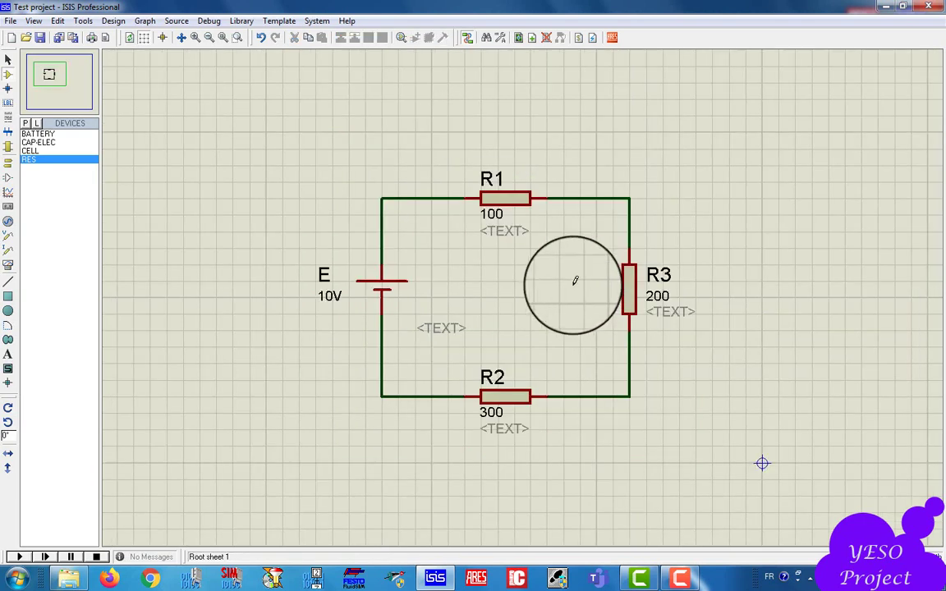
pyautogui.scroll(1, 547, 325)
pyautogui.scroll(-1, 525, 312)
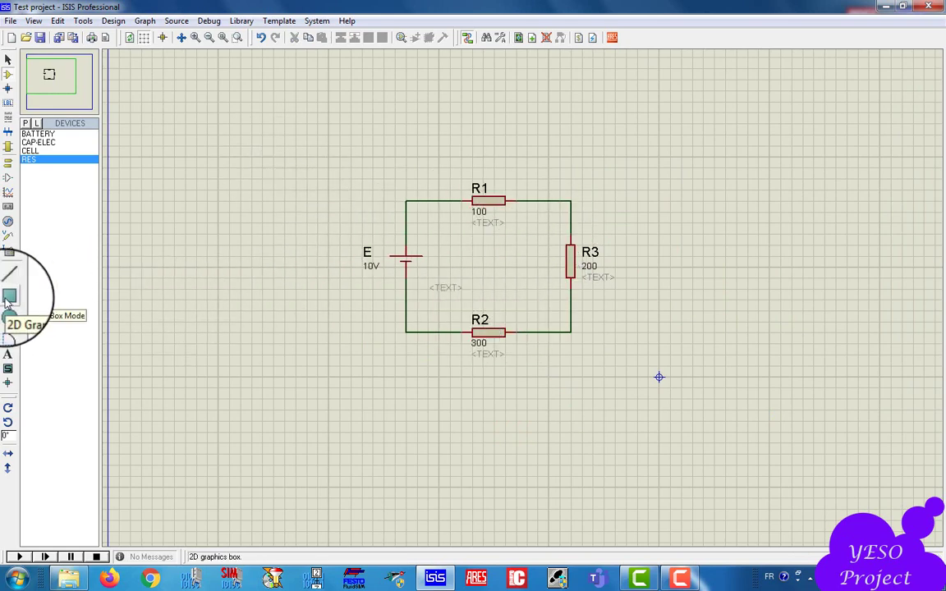
pyautogui.click(7, 299)
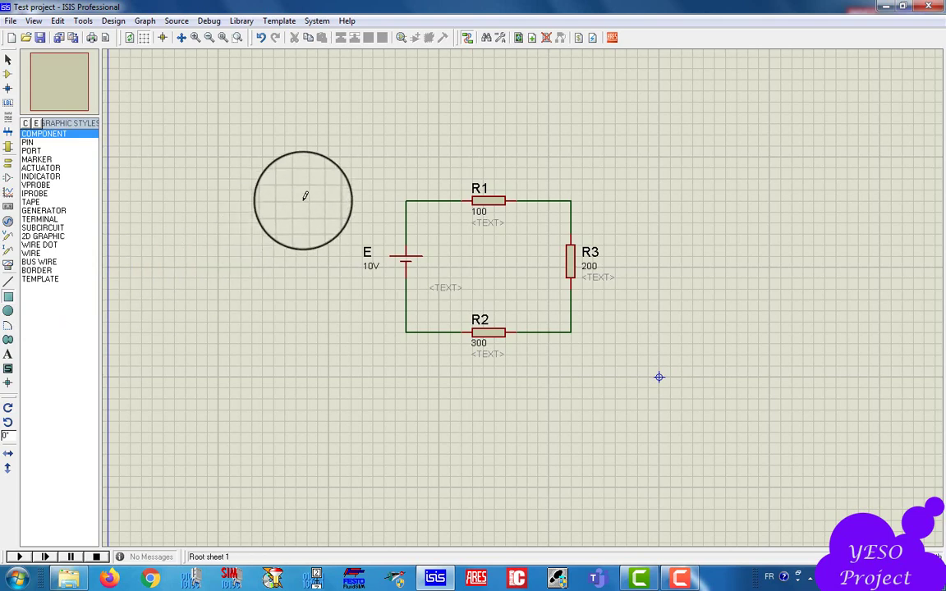
pyautogui.click(30, 143)
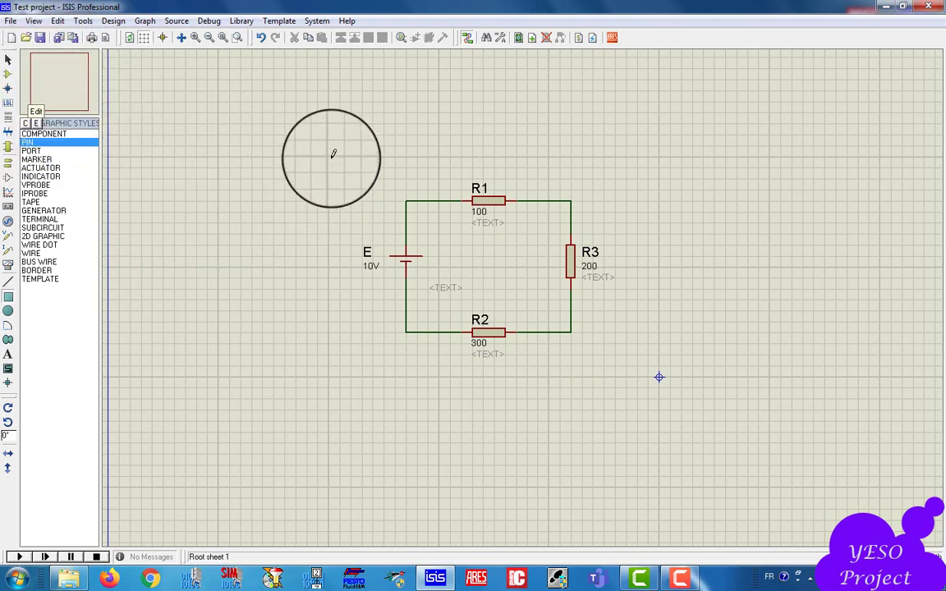
pyautogui.moveTo(331, 152); pyautogui.dragTo(660, 439)
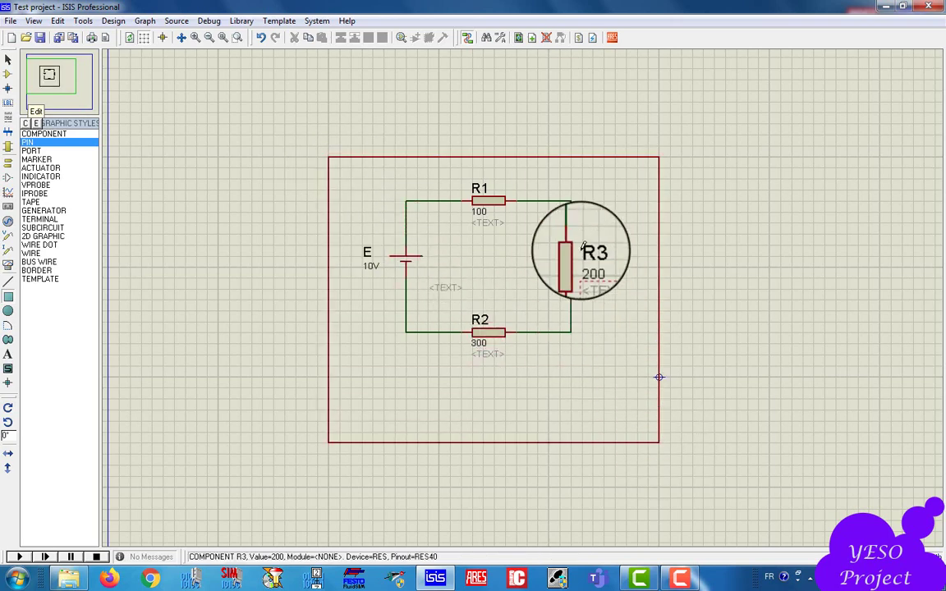
# Shift the box one grid step left so it frames the circuit more evenly
pyautogui.rightClick(659, 274)
pyautogui.press('Escape')
pyautogui.click(661, 287)
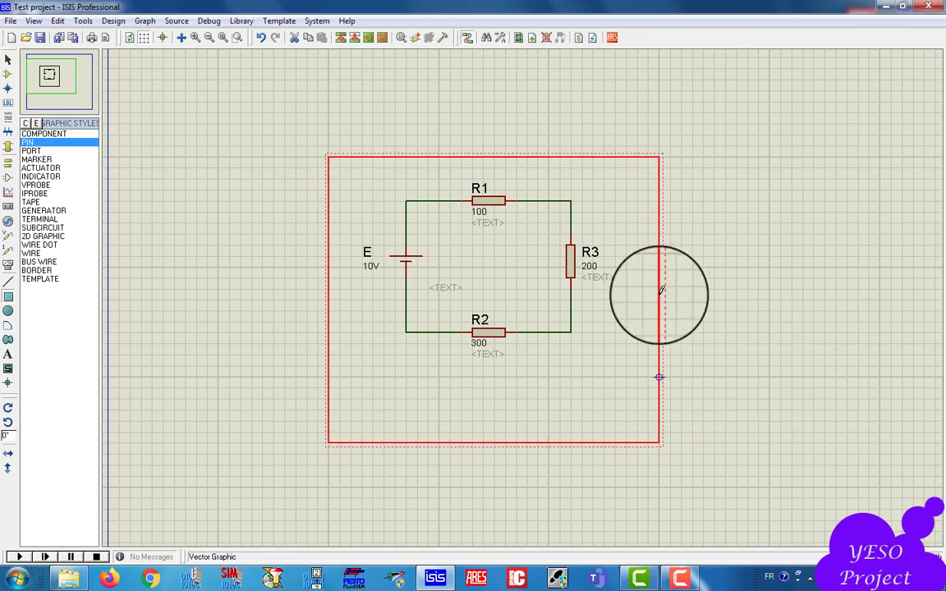
pyautogui.click(669, 308)
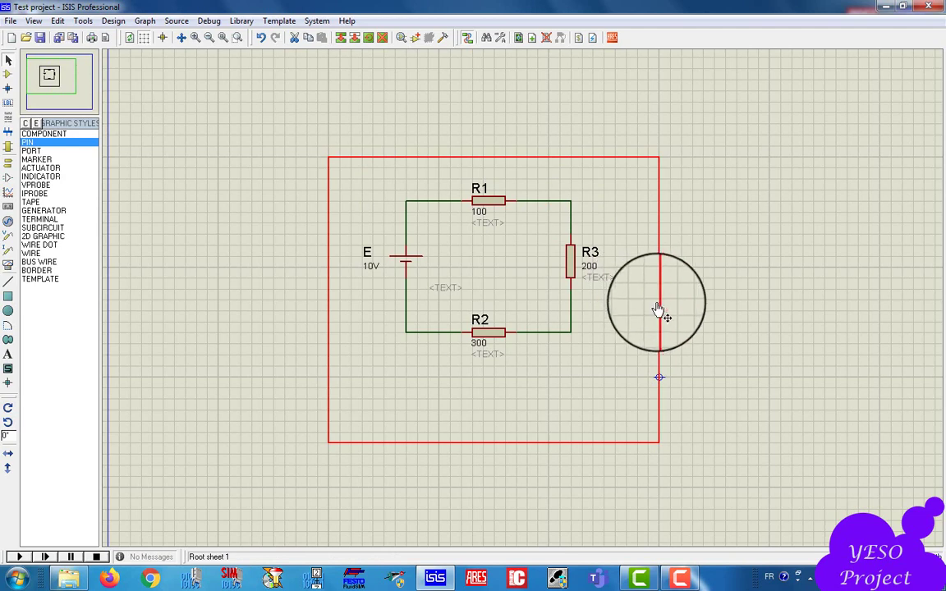
pyautogui.moveTo(657, 310); pyautogui.dragTo(648, 311)
pyautogui.click(655, 363)
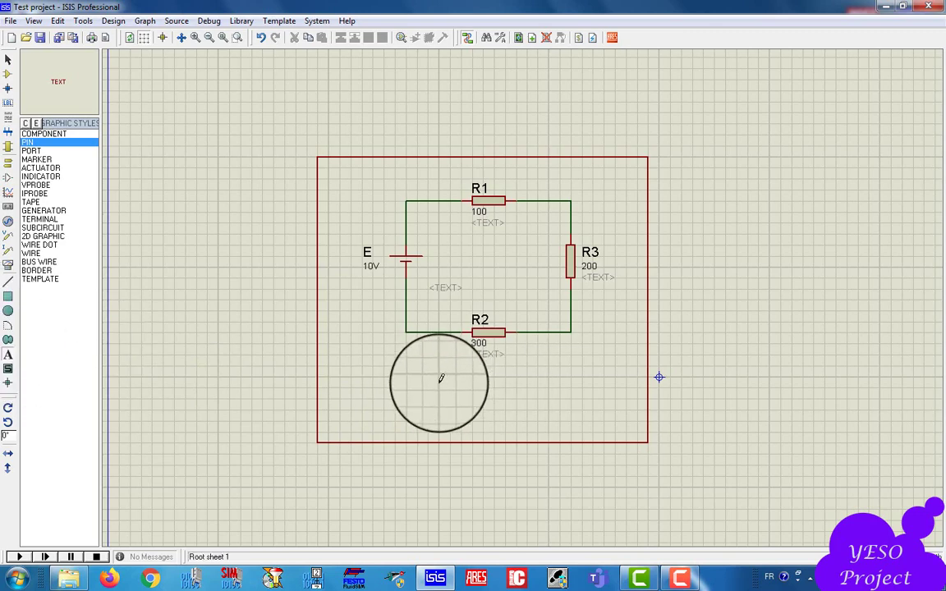
# Add the graphics text "Schéma Electronique" inside the box and move it directly beneath R2
pyautogui.click(391, 382)
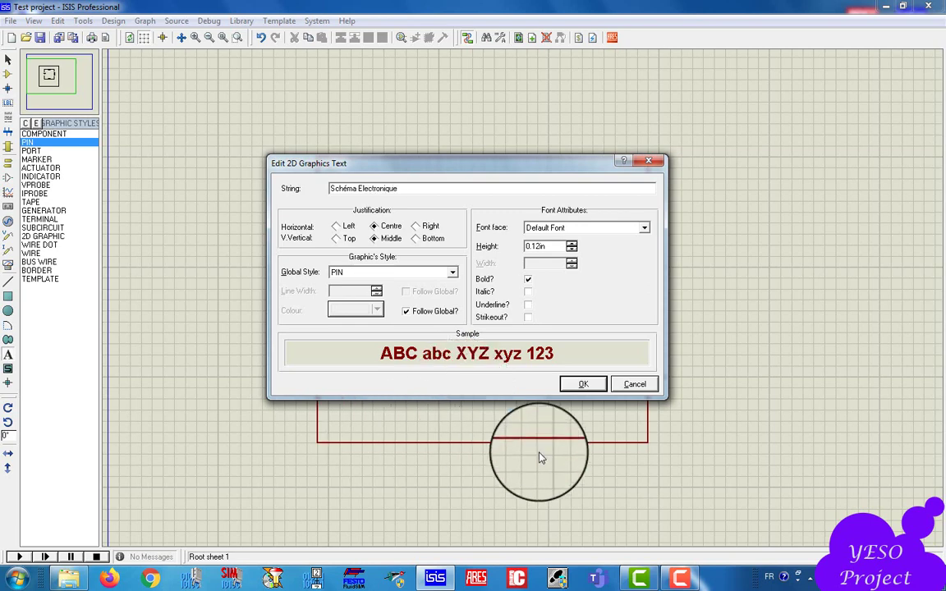
pyautogui.click(583, 384)
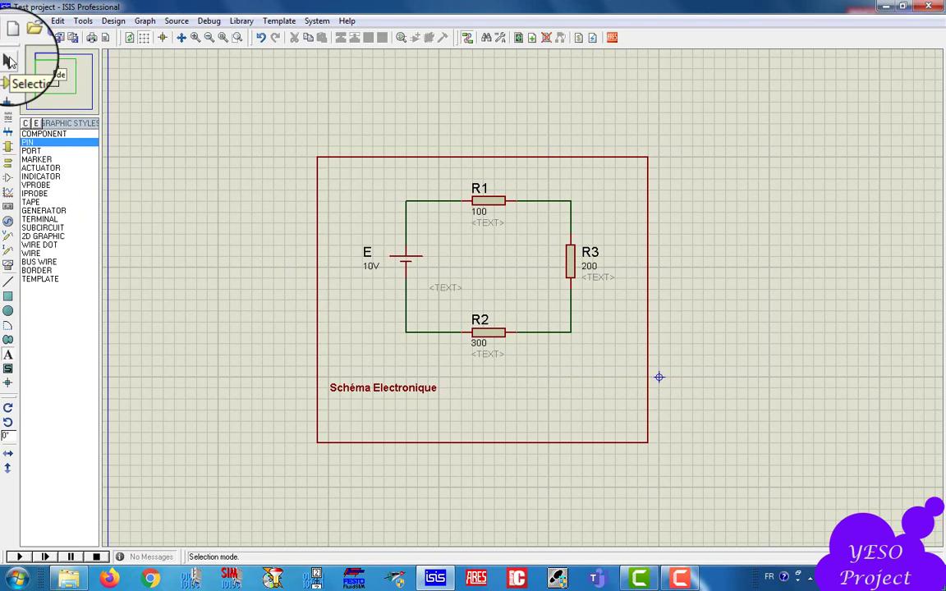
pyautogui.click(8, 61)
pyautogui.click(386, 388)
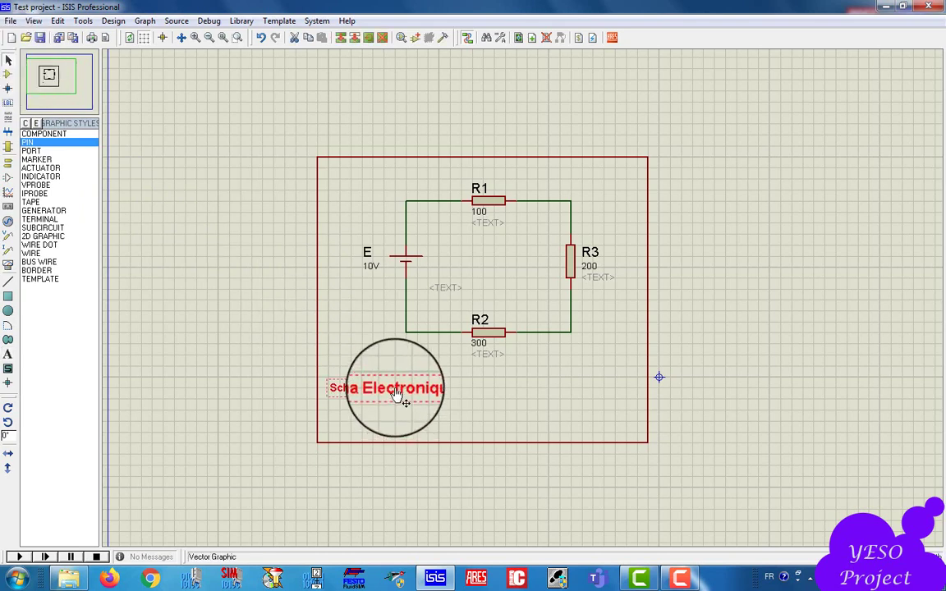
pyautogui.moveTo(493, 369); pyautogui.dragTo(487, 378)
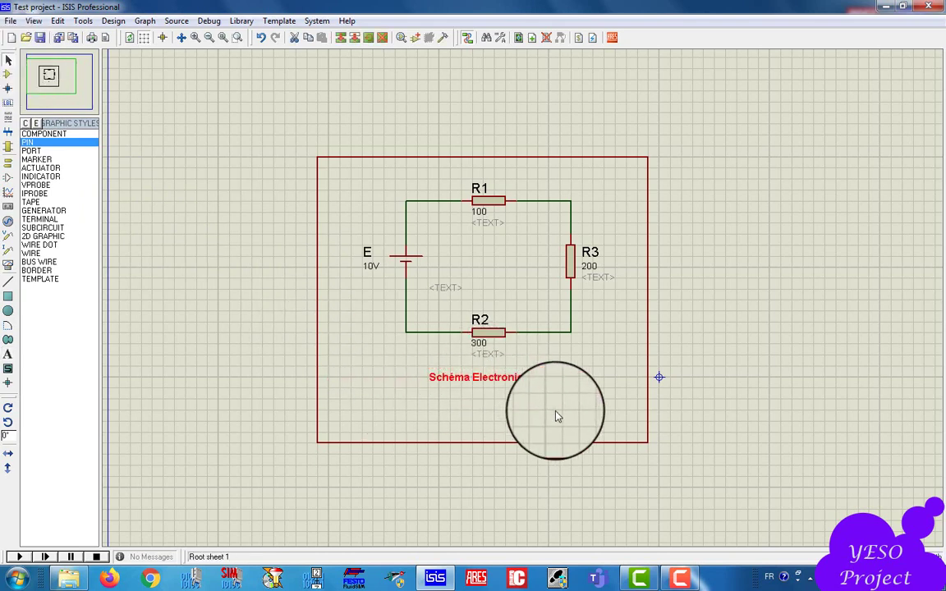
# Shrink the box on all four sides so it closely frames the circuit and its caption
pyautogui.click(522, 444)
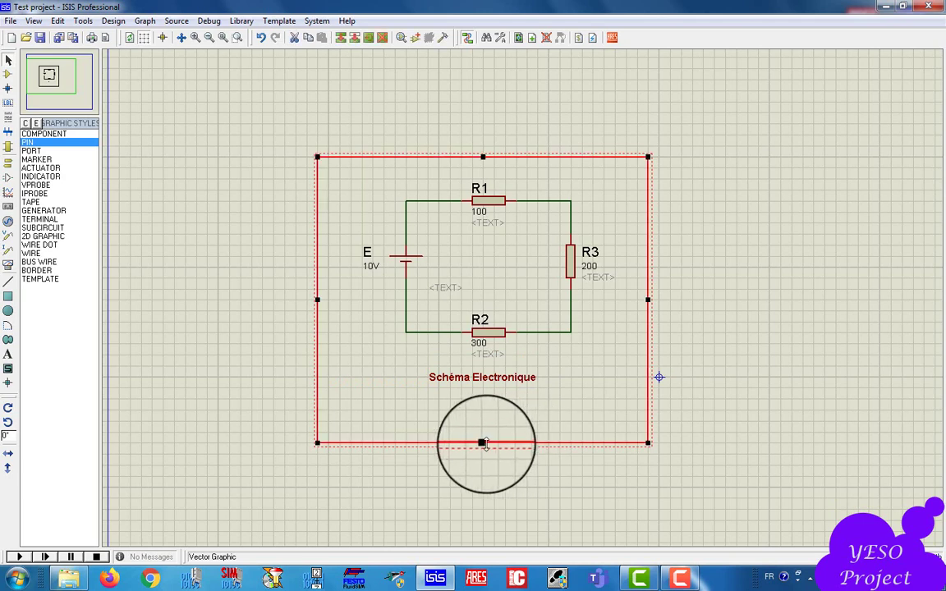
pyautogui.click(484, 442)
pyautogui.moveTo(484, 442); pyautogui.dragTo(485, 400)
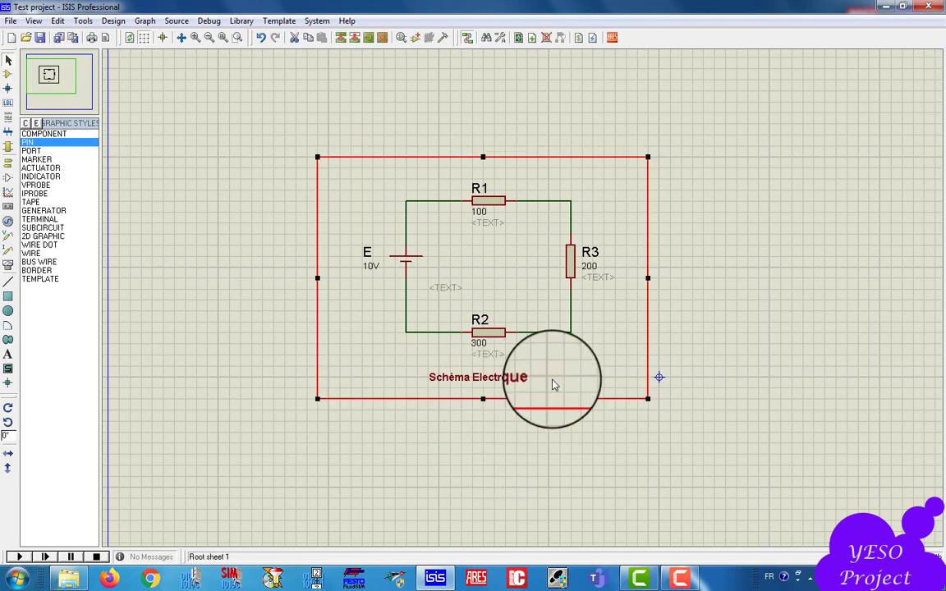
pyautogui.moveTo(649, 279); pyautogui.dragTo(615, 277)
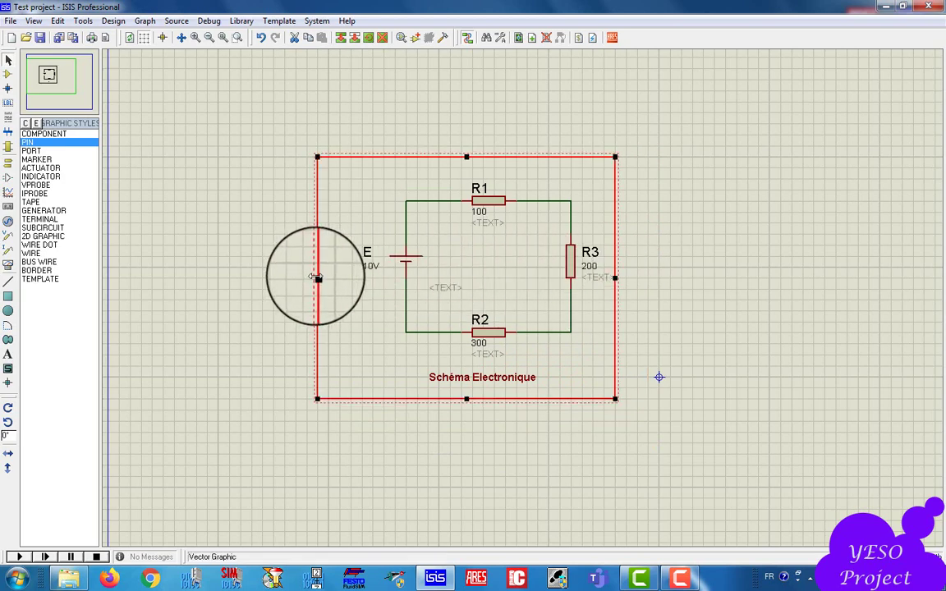
pyautogui.moveTo(318, 276); pyautogui.dragTo(351, 286)
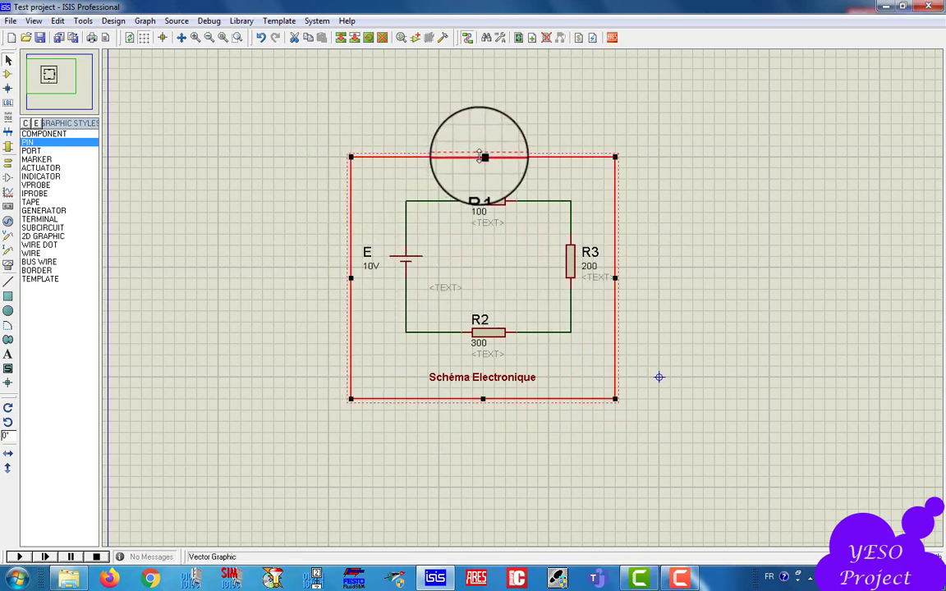
pyautogui.moveTo(482, 158); pyautogui.dragTo(482, 167)
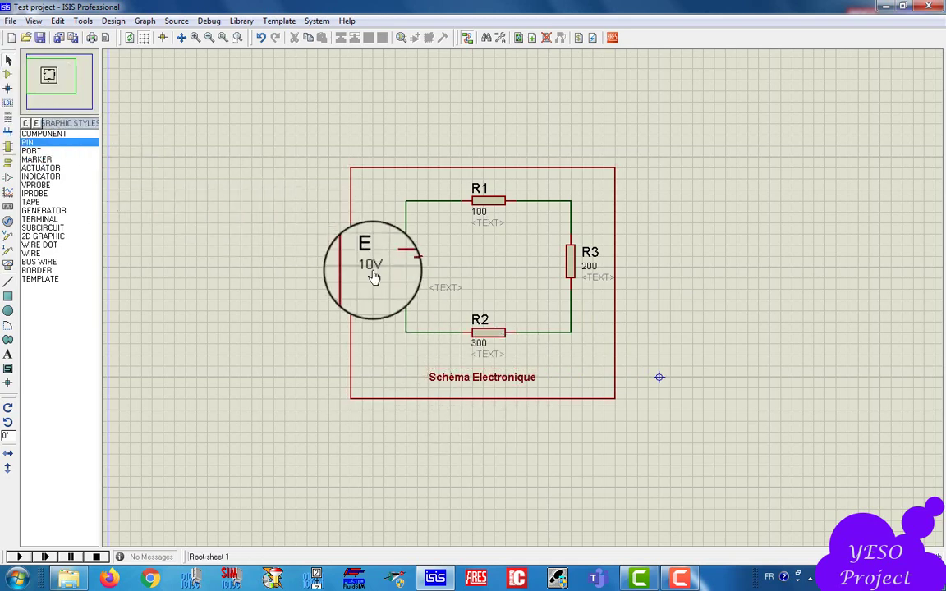
# Make the "Schéma Electronique" caption italic and underlined, and increase its text height
pyautogui.doubleClick(465, 380)
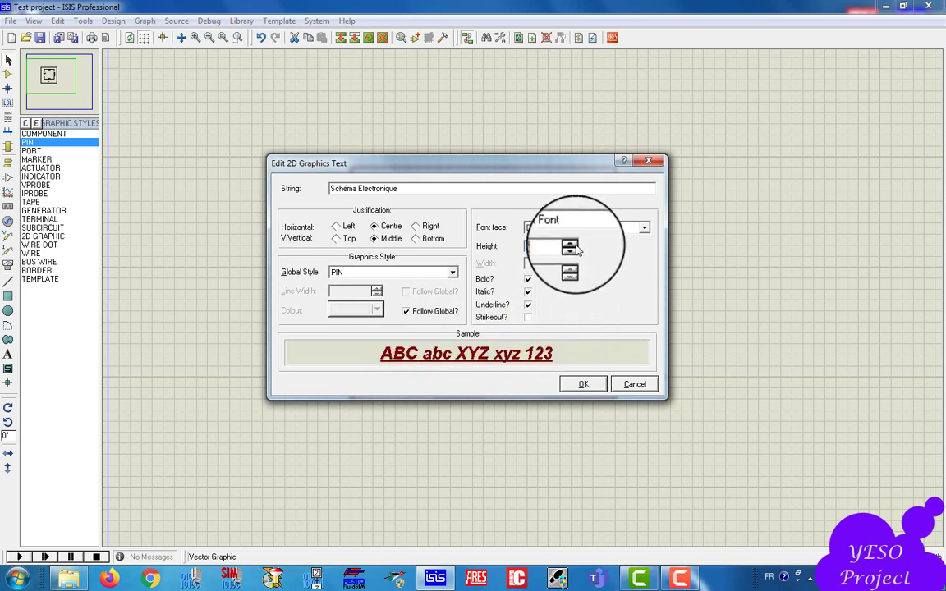
pyautogui.click(583, 383)
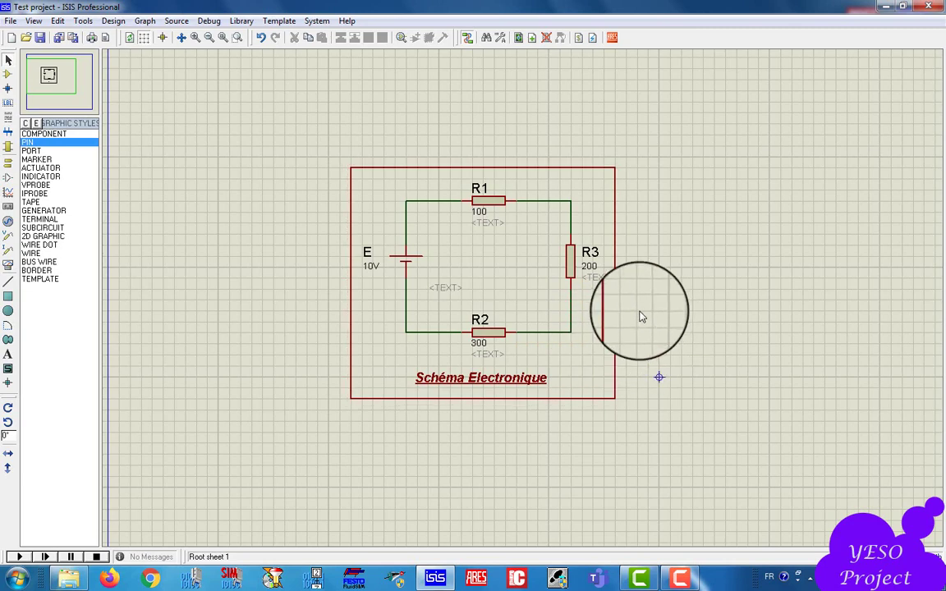
# Move the whole circuit with its frame and caption to the middle of the sheet and save the design
pyautogui.scroll(-2, 520, 271)
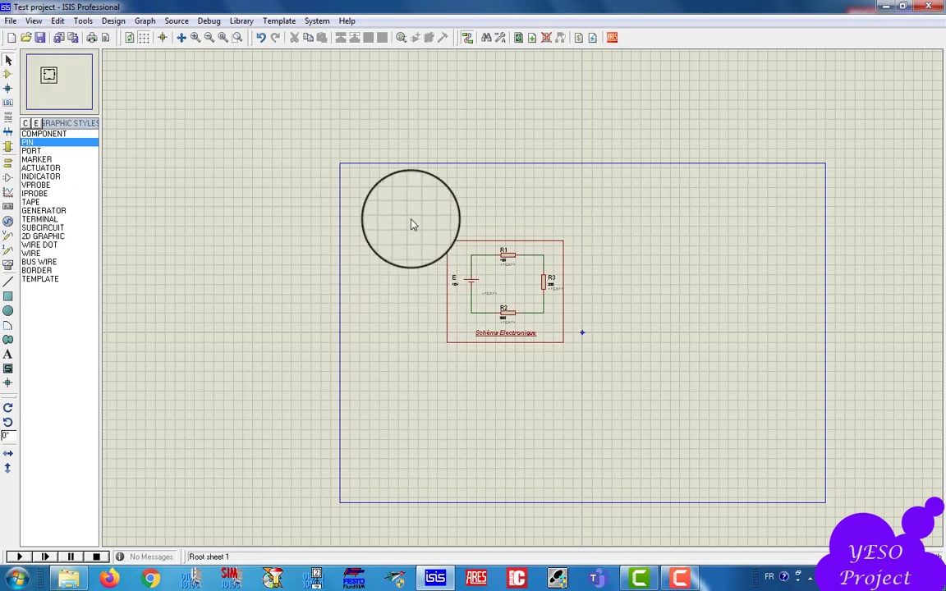
pyautogui.moveTo(413, 222); pyautogui.dragTo(612, 371)
pyautogui.moveTo(545, 306); pyautogui.dragTo(625, 327)
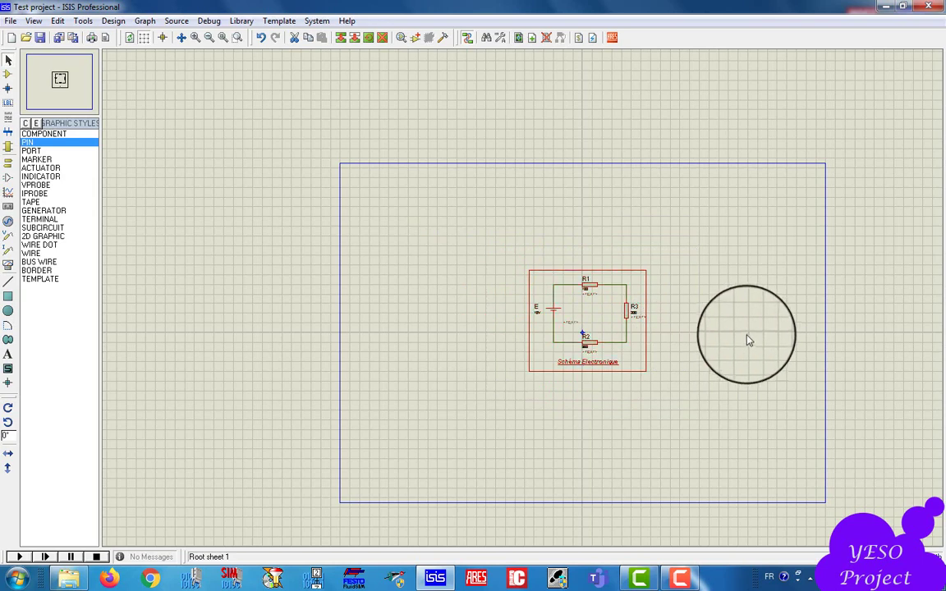
pyautogui.click(667, 372)
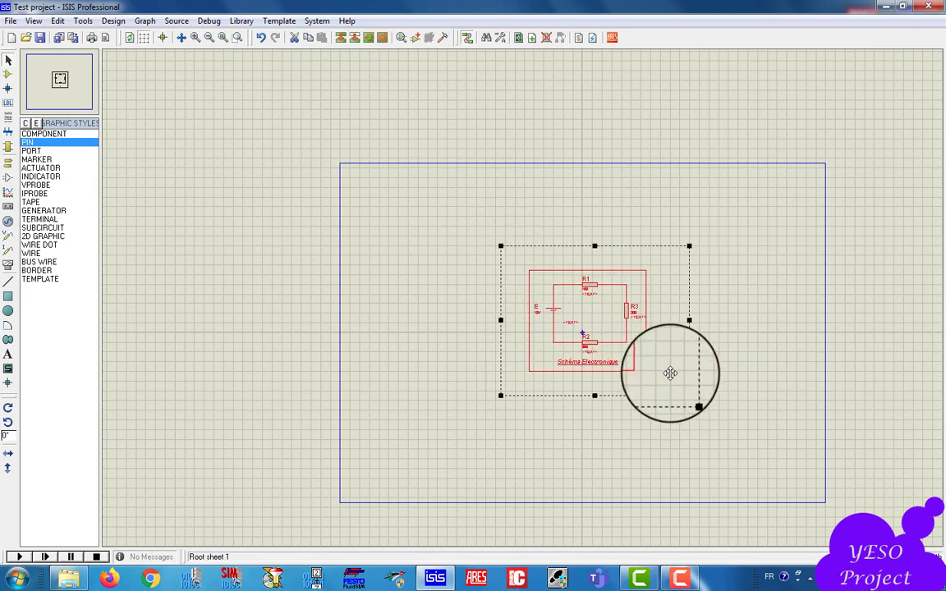
pyautogui.moveTo(667, 372); pyautogui.dragTo(628, 350)
pyautogui.click(693, 342)
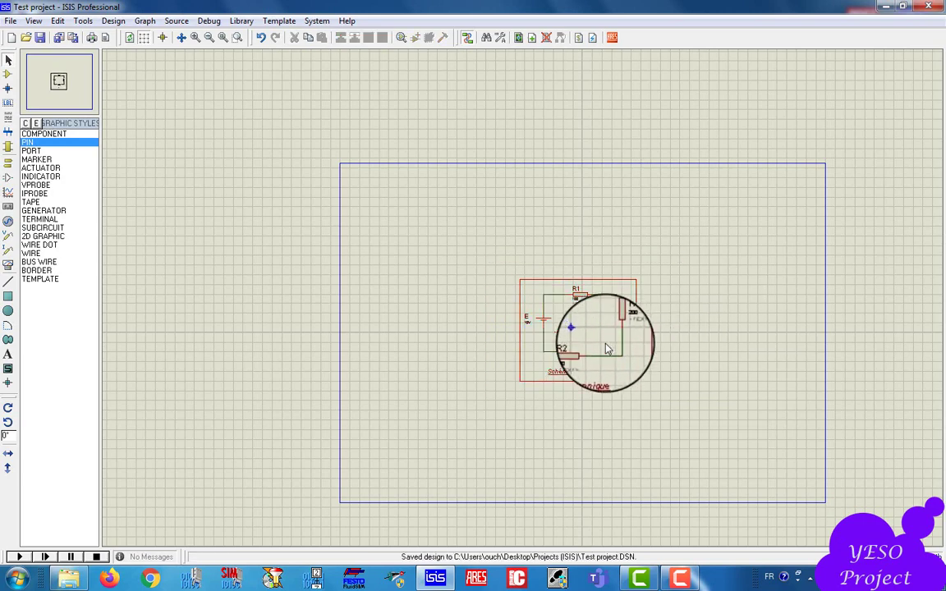
# Export the current sheet as a PDF named "schéma électronique" in the Projects (ISIS) folder and view it with the tools pane collapsed
pyautogui.scroll(2, 608, 349)
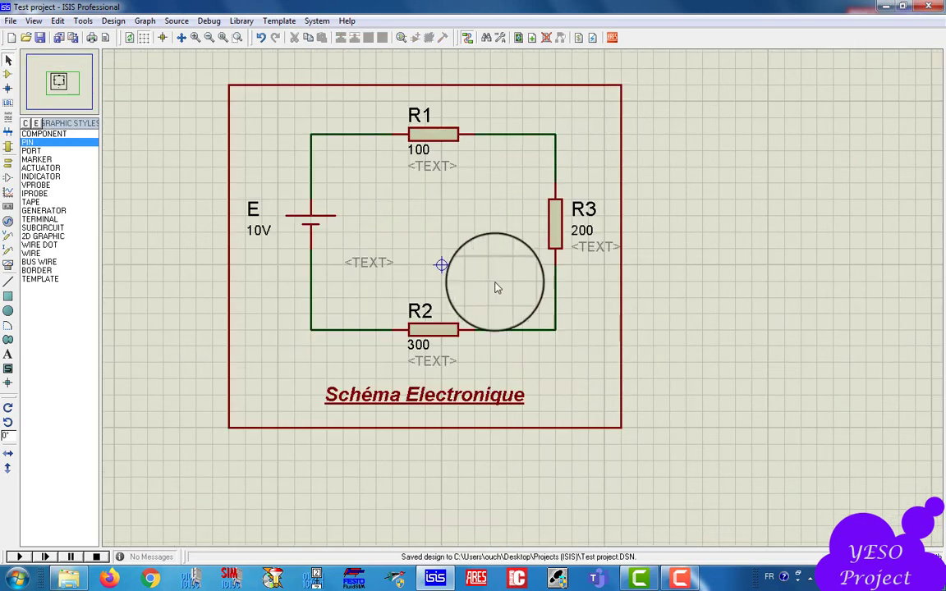
pyautogui.scroll(-1, 485, 285)
pyautogui.scroll(1, 424, 253)
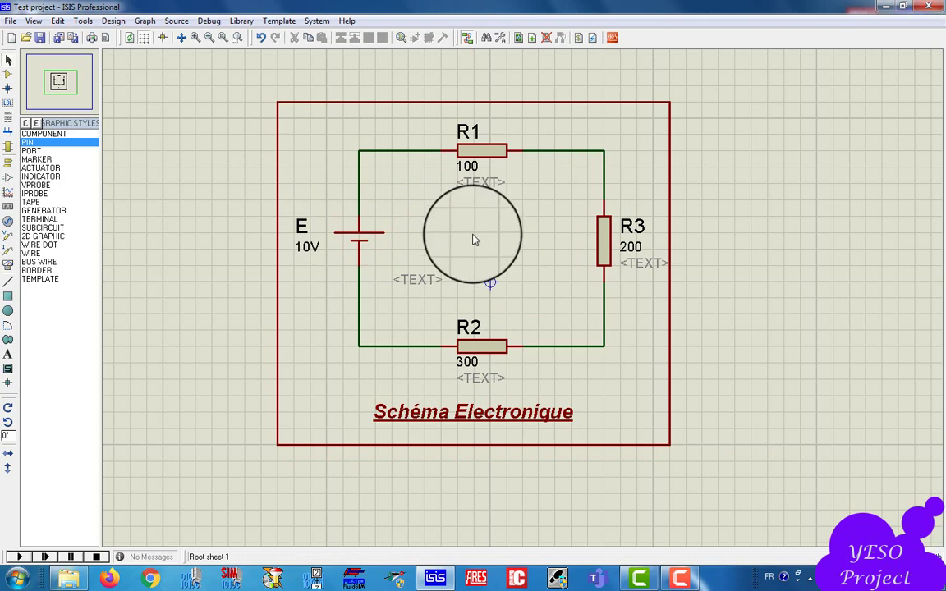
pyautogui.click(11, 21)
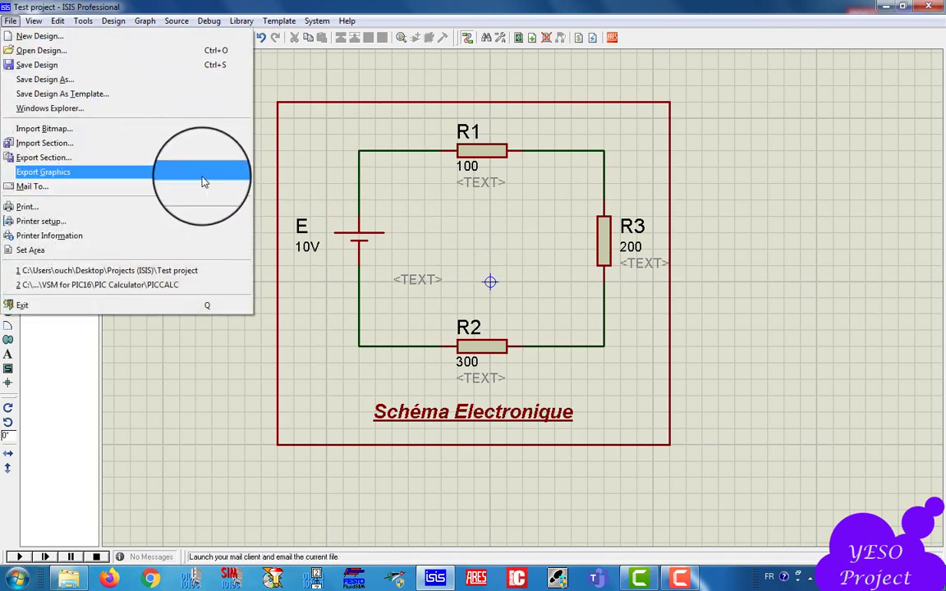
pyautogui.moveTo(203, 171)
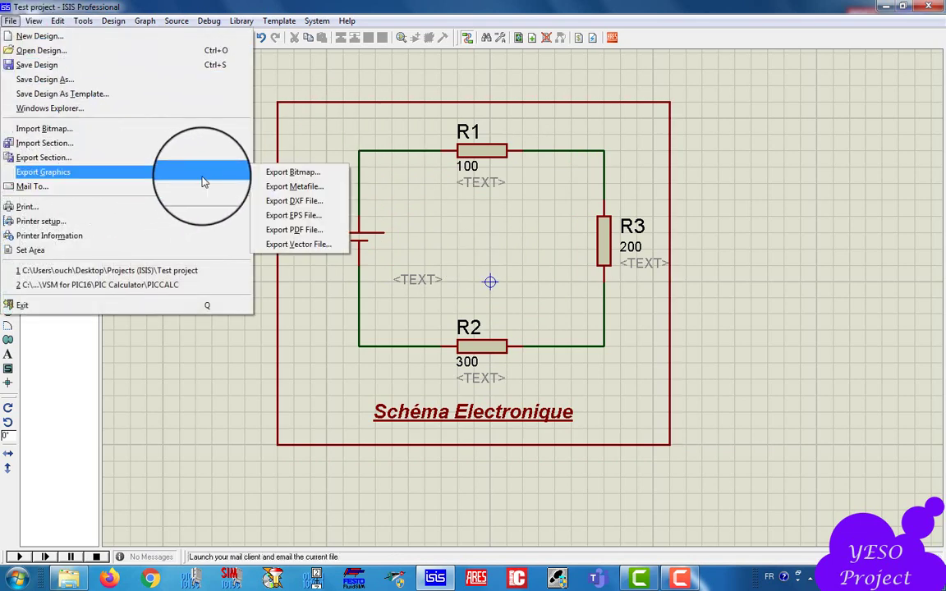
pyautogui.click(307, 236)
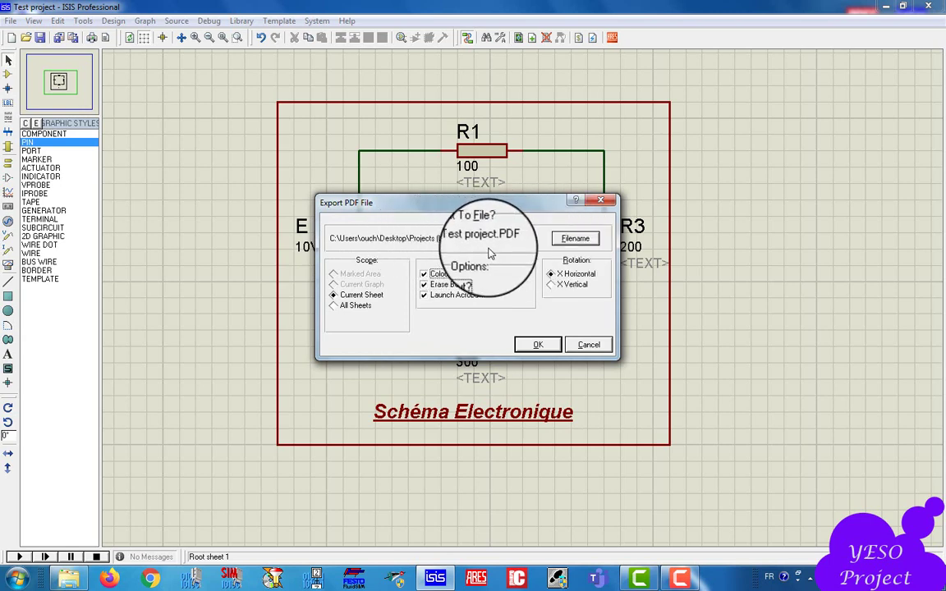
pyautogui.click(577, 240)
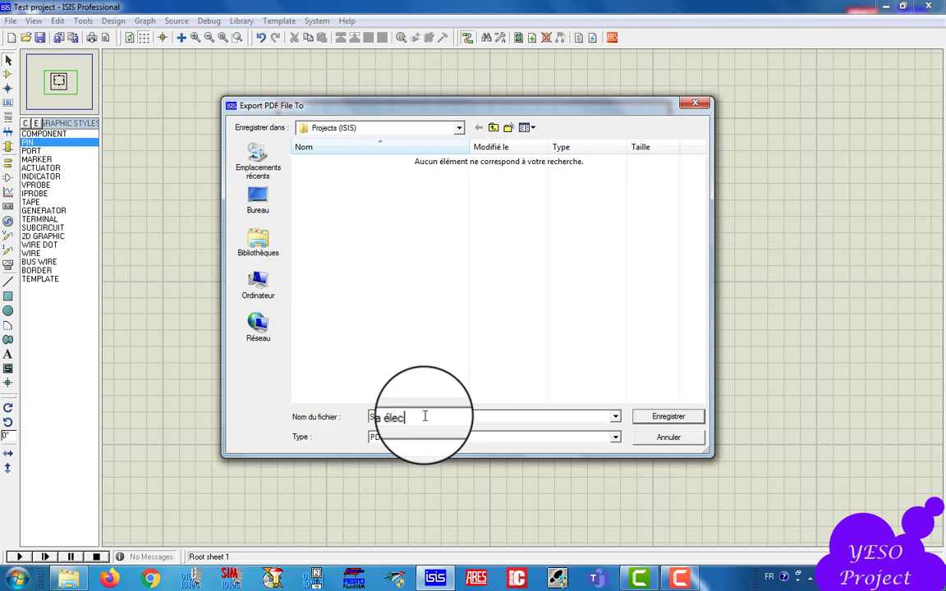
pyautogui.click(661, 420)
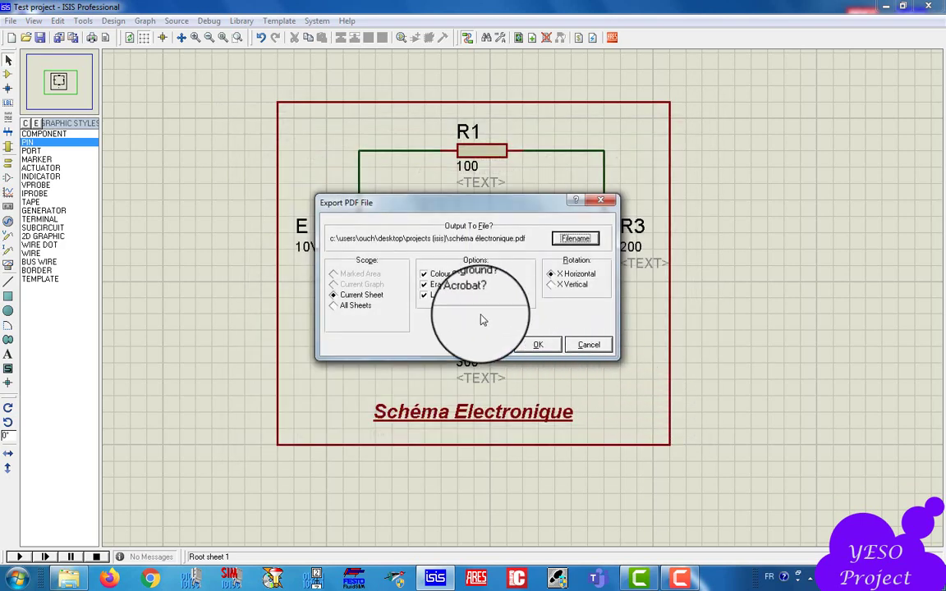
pyautogui.click(538, 347)
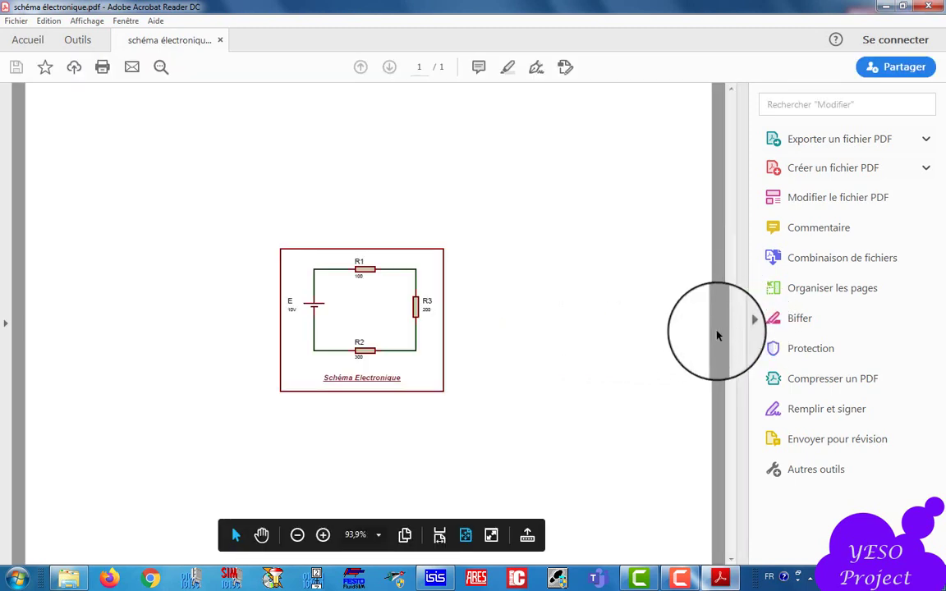
pyautogui.click(755, 320)
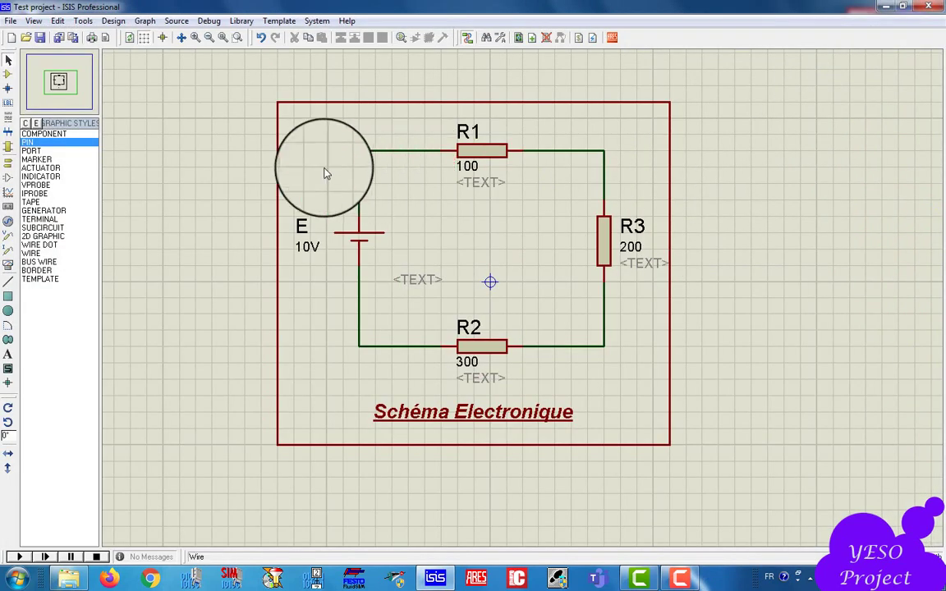
# Search the device library for the 7404 inverter
pyautogui.click(8, 76)
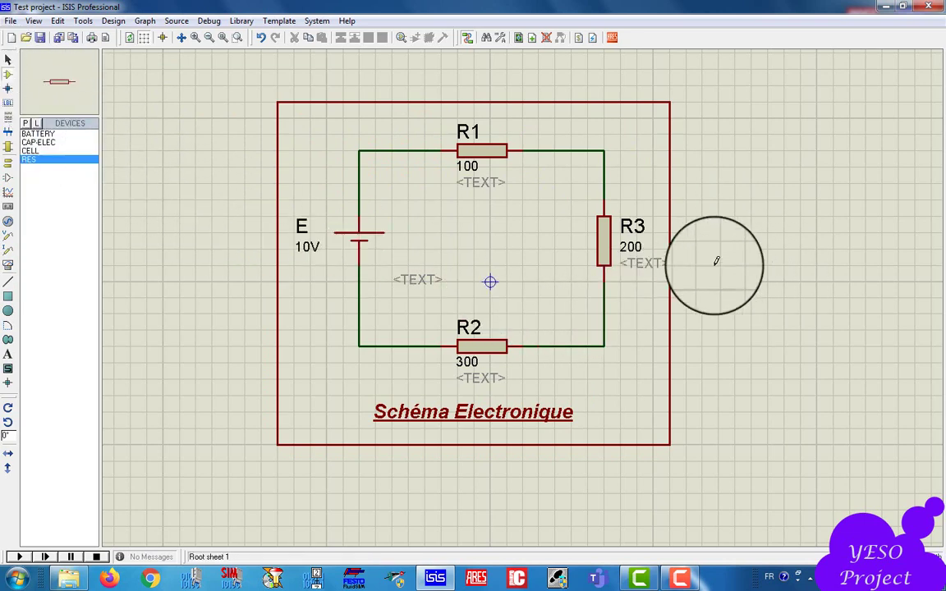
pyautogui.press('p')
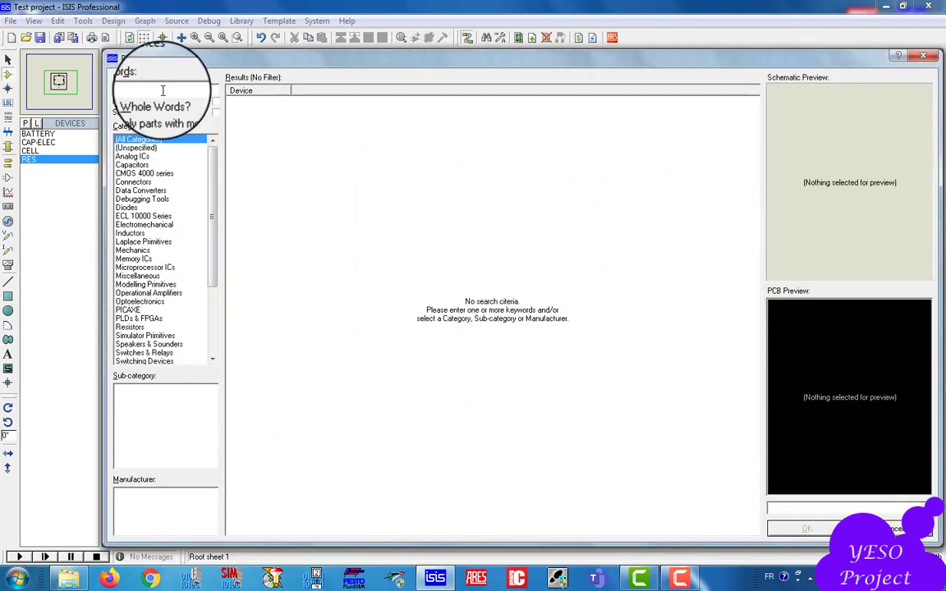
pyautogui.write('7404')
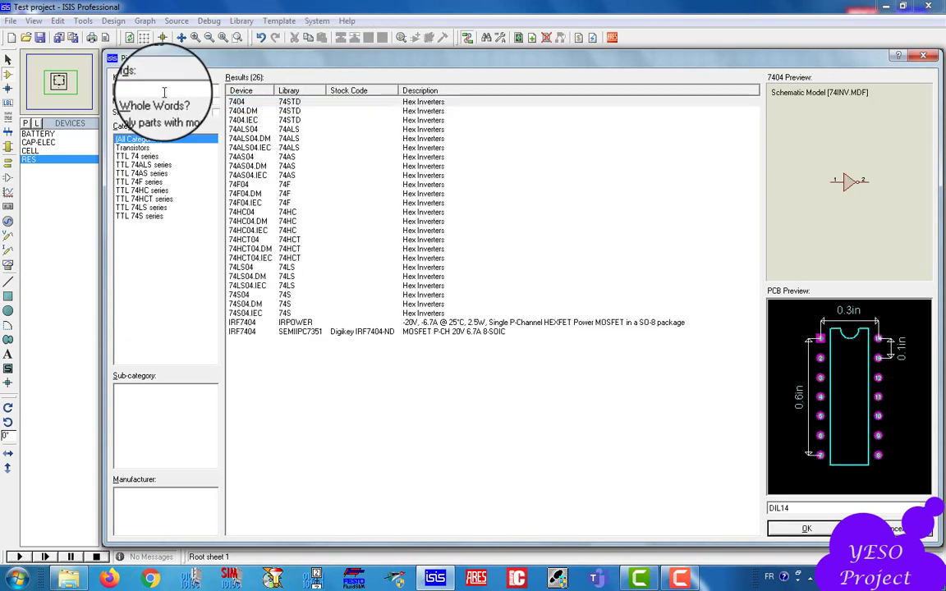
# Replace the device search keyword with 7432 and preview the 7432 OR gate from the 74STD library
pyautogui.press('BackSpace')
pyautogui.press('BackSpace')
pyautogui.press('BackSpace')
pyautogui.press('BackSpace')
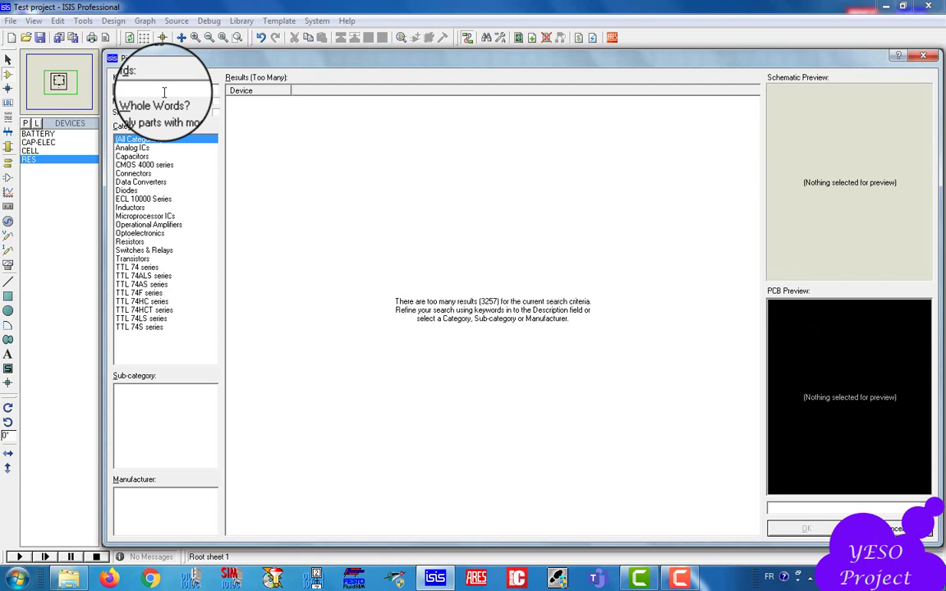
pyautogui.write('7432')
pyautogui.press('Down')
pyautogui.press('Down')
pyautogui.press('Down')
pyautogui.press('Down')
pyautogui.press('Down')
pyautogui.press('Down')
pyautogui.press('Down')
pyautogui.press('Down')
pyautogui.press('Down')
pyautogui.press('Down')
pyautogui.press('Down')
pyautogui.press('Down')
pyautogui.press('Down')
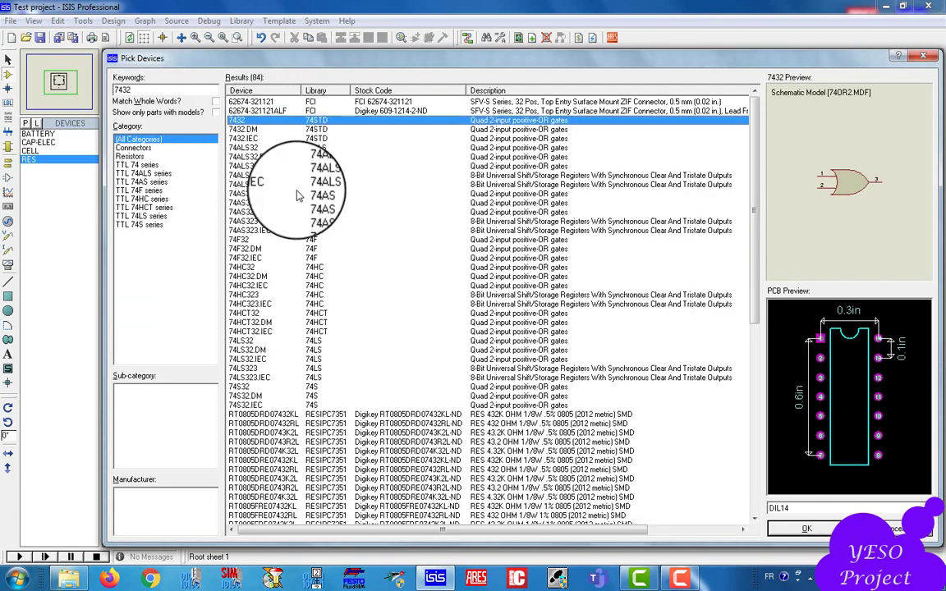
# Search the device library for "pot-hg" and close the device picker without adding a part
pyautogui.click(132, 89)
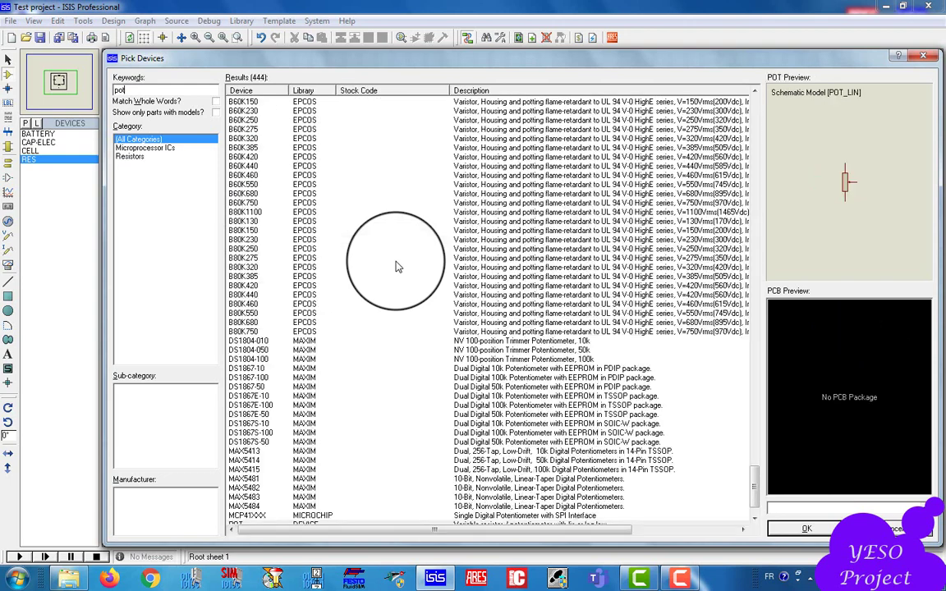
pyautogui.write('-hg')
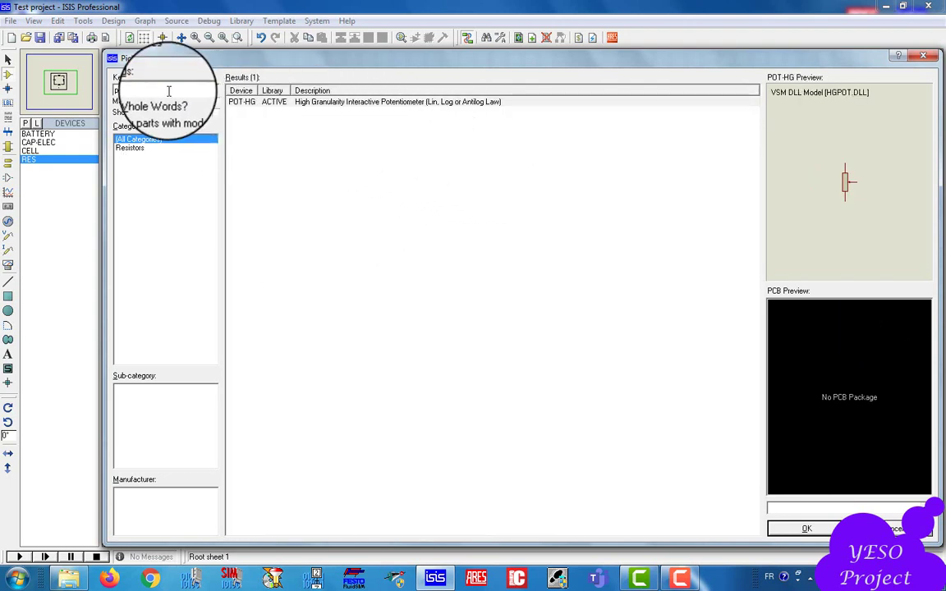
pyautogui.doubleClick(120, 89)
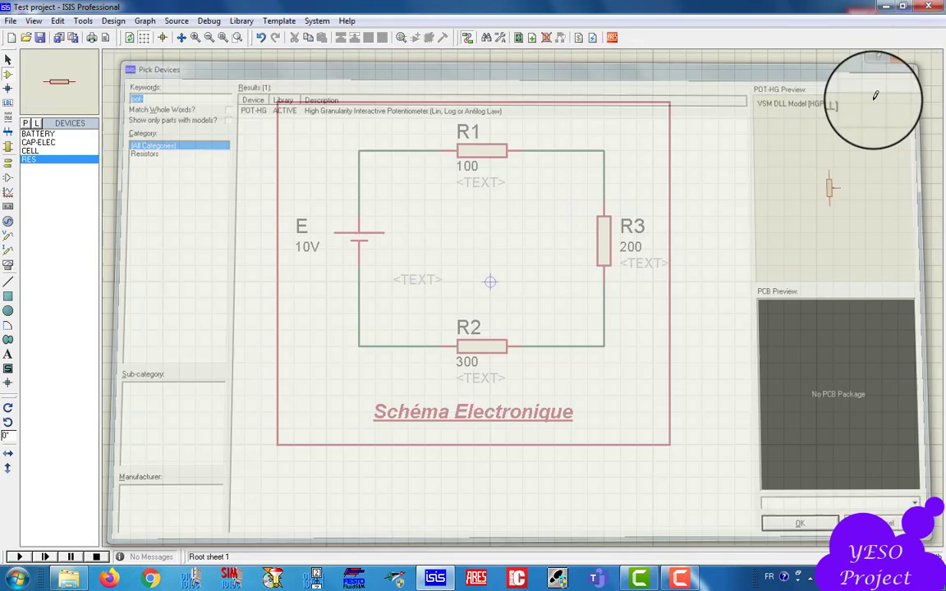
pyautogui.click(923, 55)
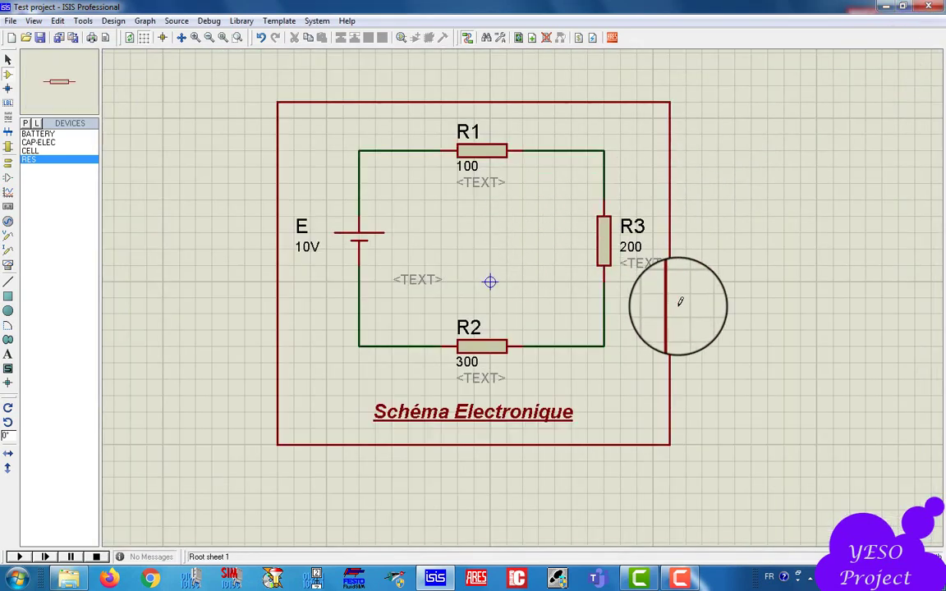